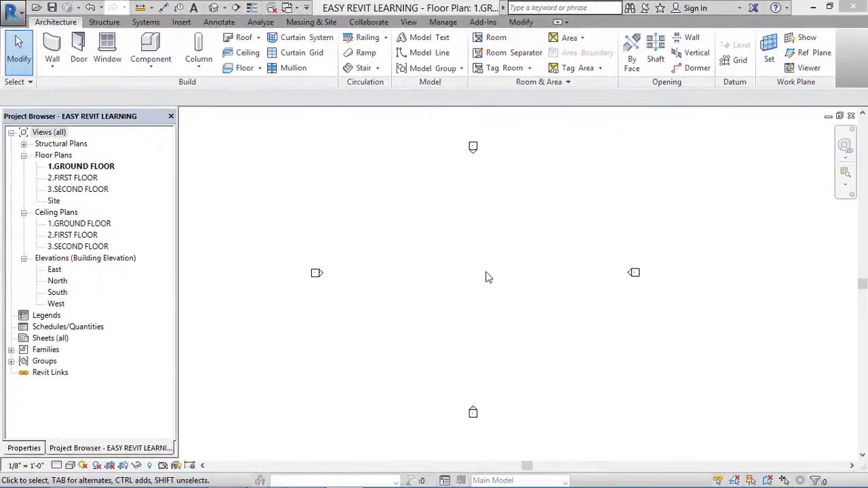
- Open the East elevation from its marker in the ground floor plan to examine the project levels
scroll(566, 246, up, 1)
scroll(566, 246, down, 2)
scroll(555, 263, up, 1)
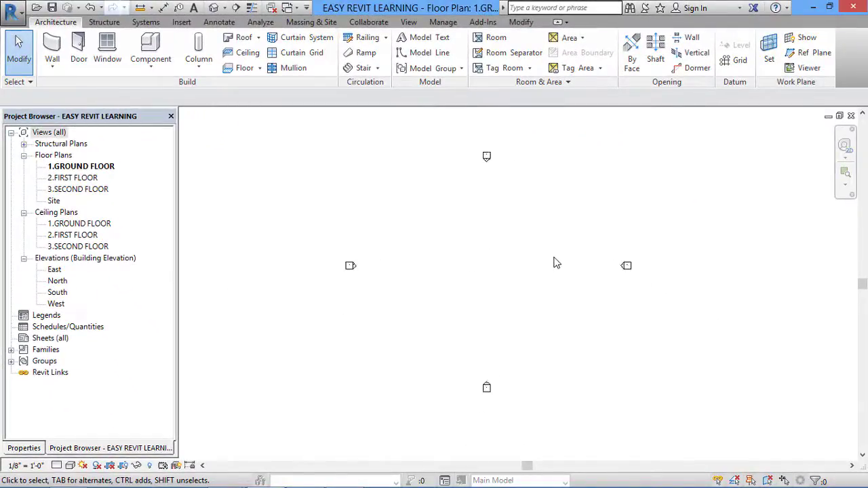
scroll(555, 263, up, 1)
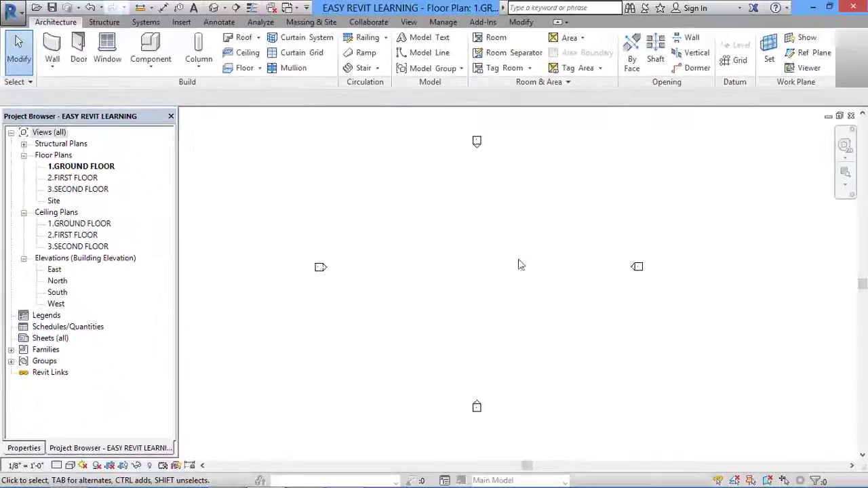
click(639, 267)
click(643, 302)
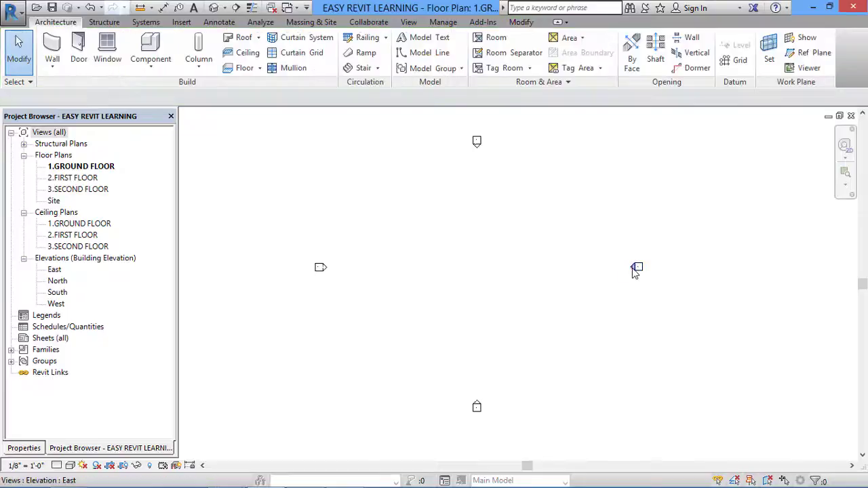
double_click(636, 268)
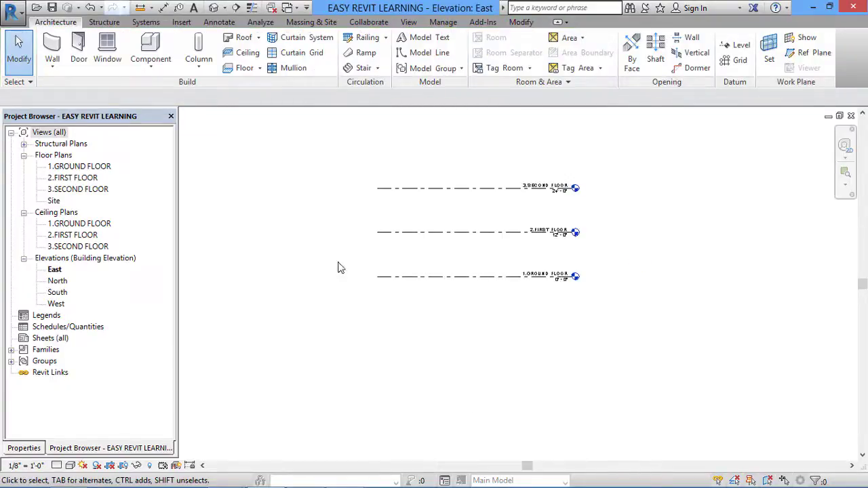
scroll(608, 228, up, 3)
middle_drag(608, 226, 665, 261)
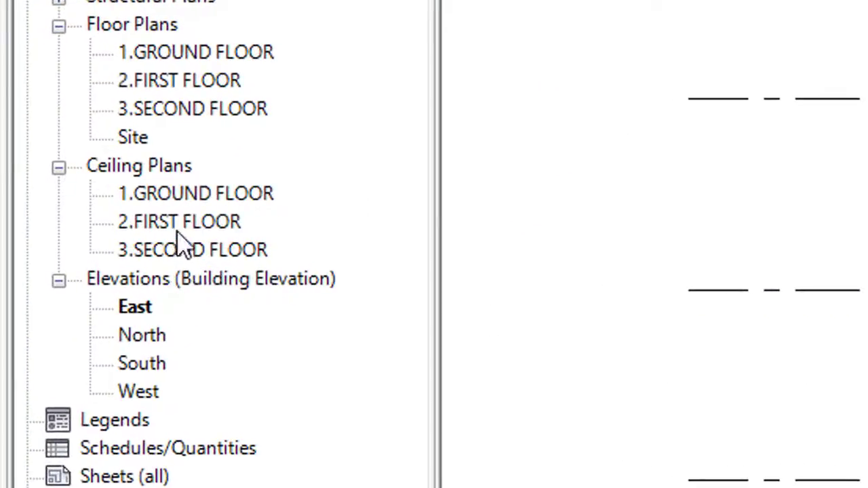
- Return to the 1.GROUND FLOOR floor plan and draw a horizontal grid line across the upper area between the elevation markers
double_click(238, 55)
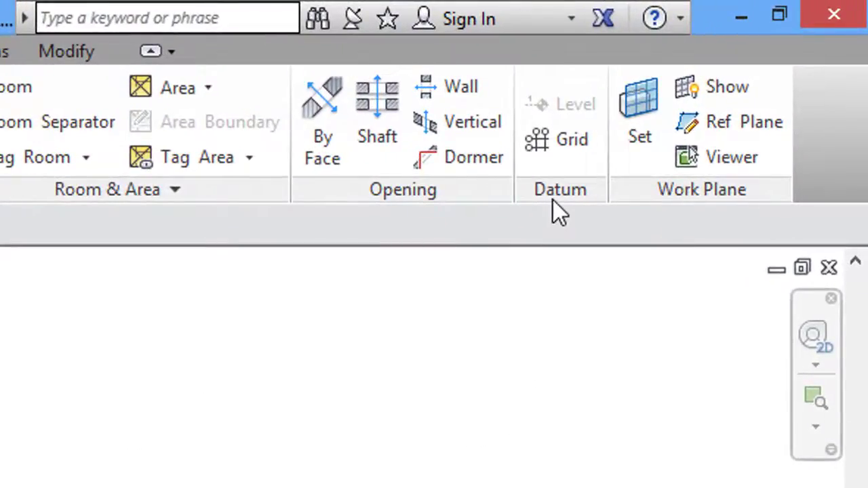
click(563, 146)
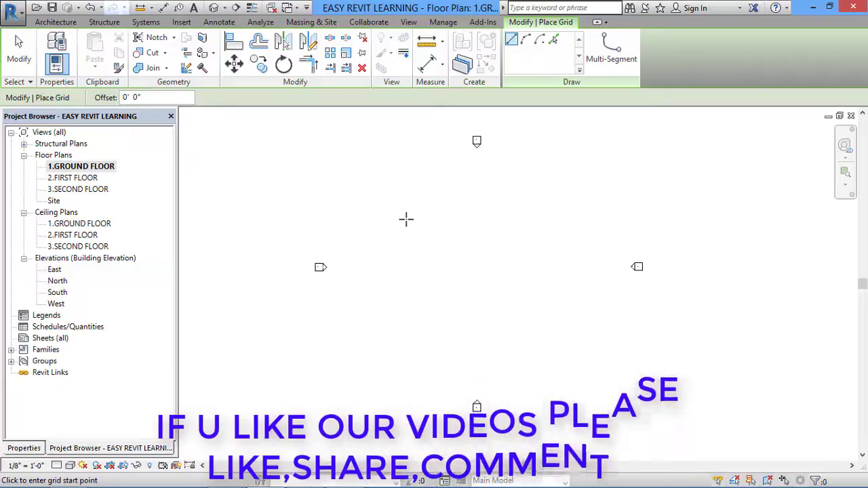
click(384, 188)
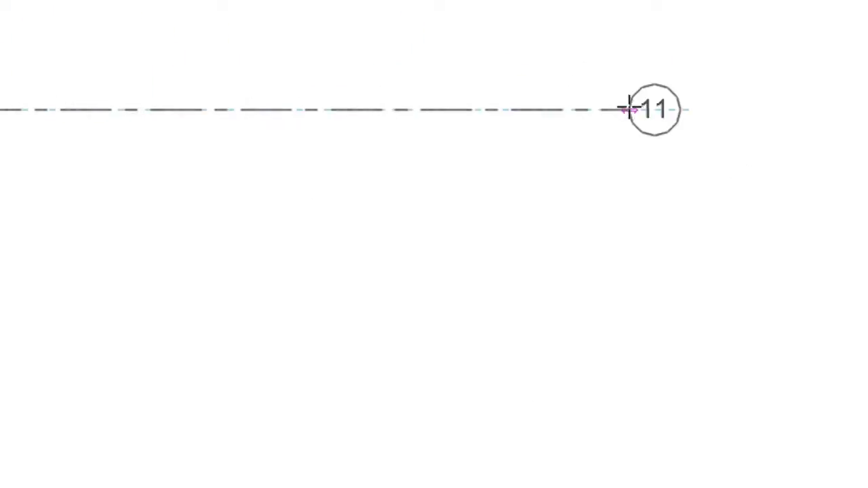
click(685, 109)
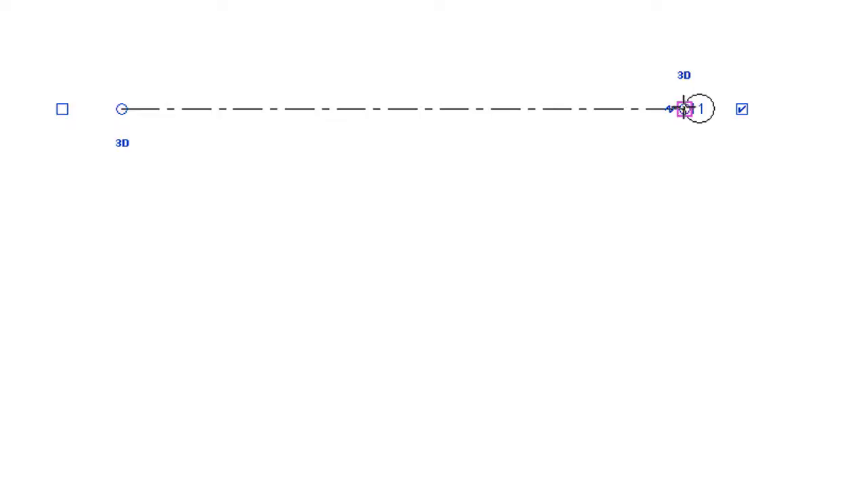
right_click(840, 123)
click(858, 137)
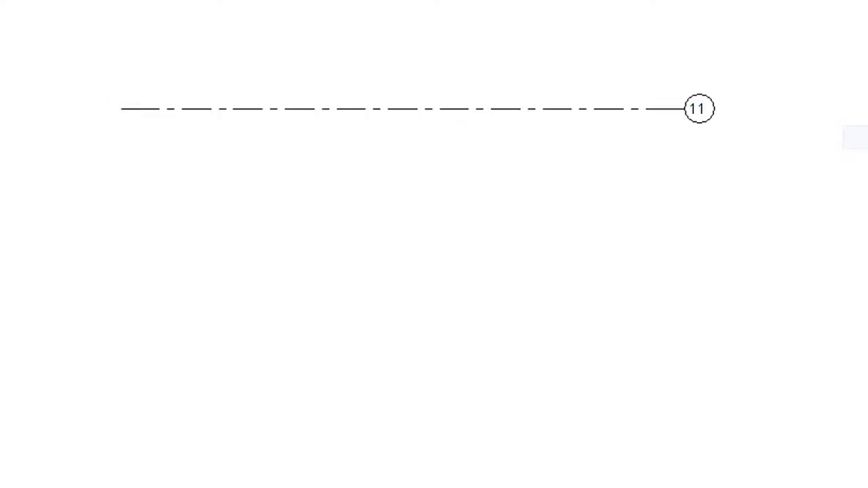
right_click(855, 100)
click(862, 112)
- Renumber the horizontal grid line as 1
scroll(718, 167, up, 2)
scroll(733, 158, down, 3)
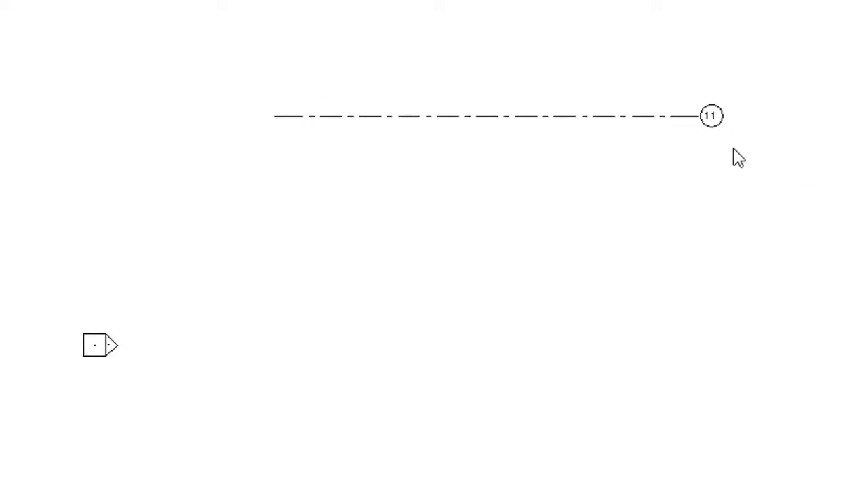
click(715, 136)
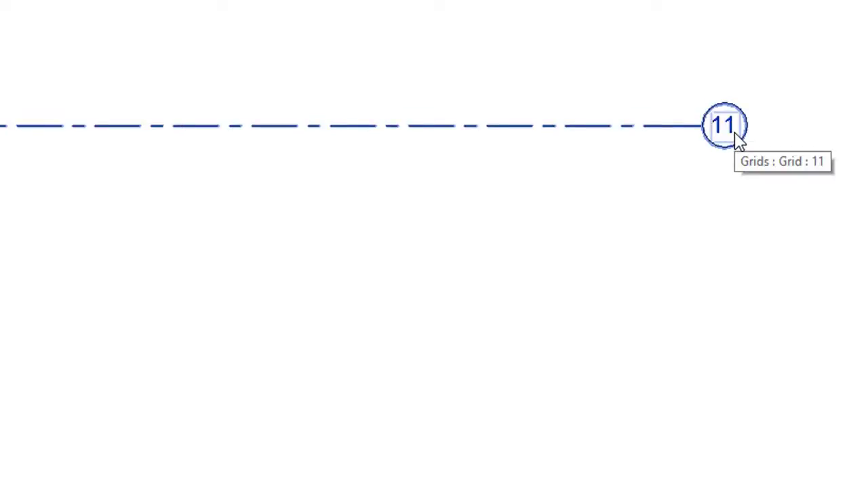
click(739, 139)
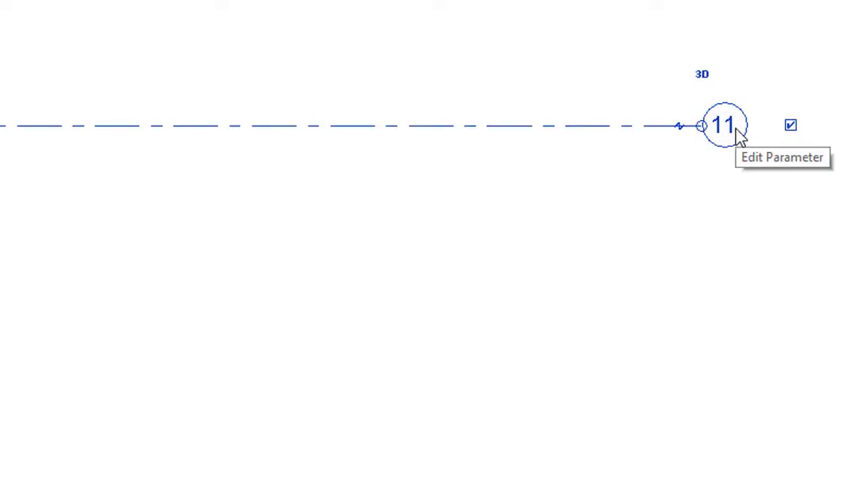
click(739, 133)
key(BackSpace)
key(Return)
- Draw a second horizontal grid line 15'-0" below grid 1, with both ends aligned to it
scroll(672, 264, down, 3)
scroll(658, 252, up, 2)
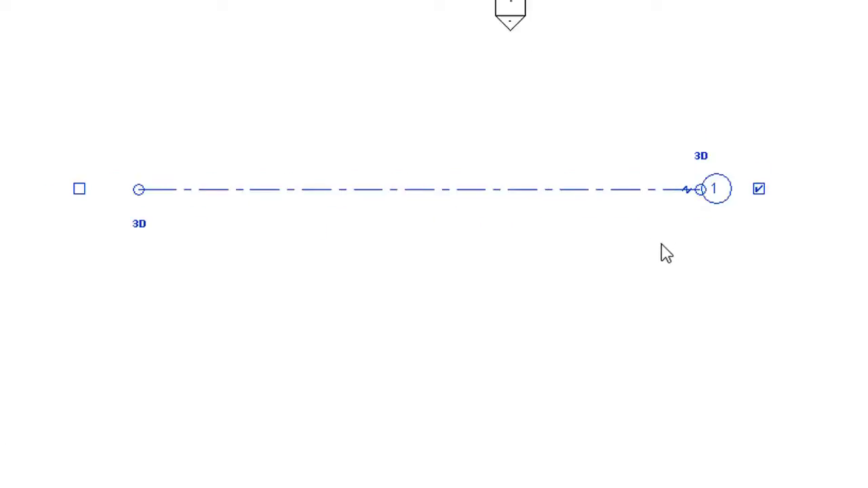
scroll(665, 252, down, 1)
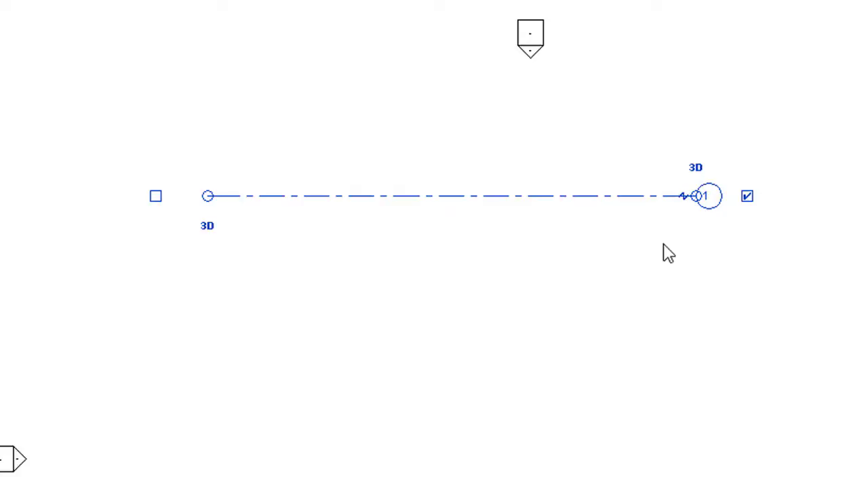
scroll(749, 229, up, 1)
scroll(742, 234, down, 1)
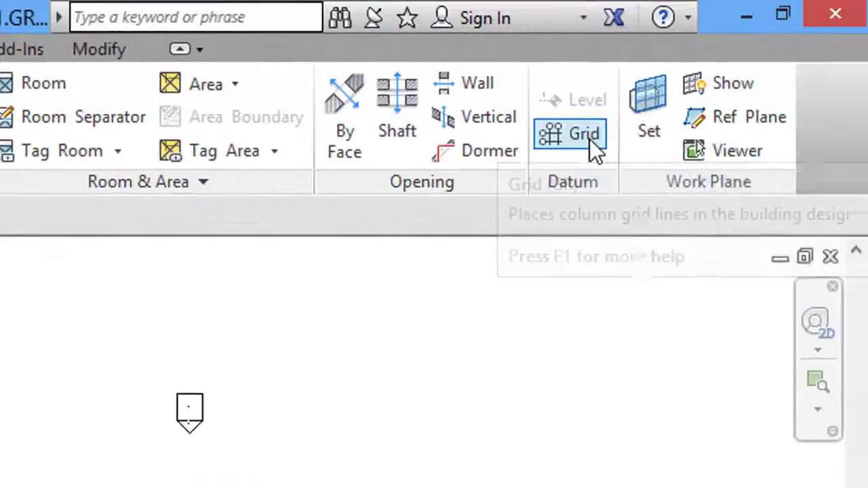
click(585, 138)
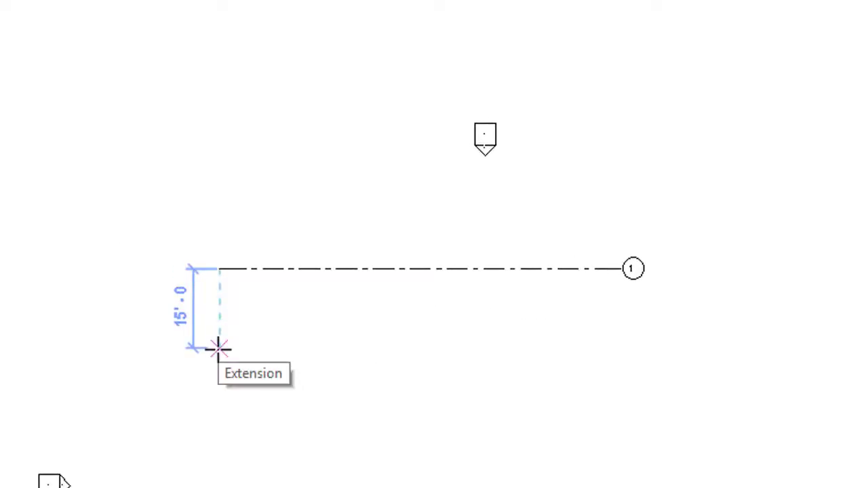
click(219, 348)
click(622, 348)
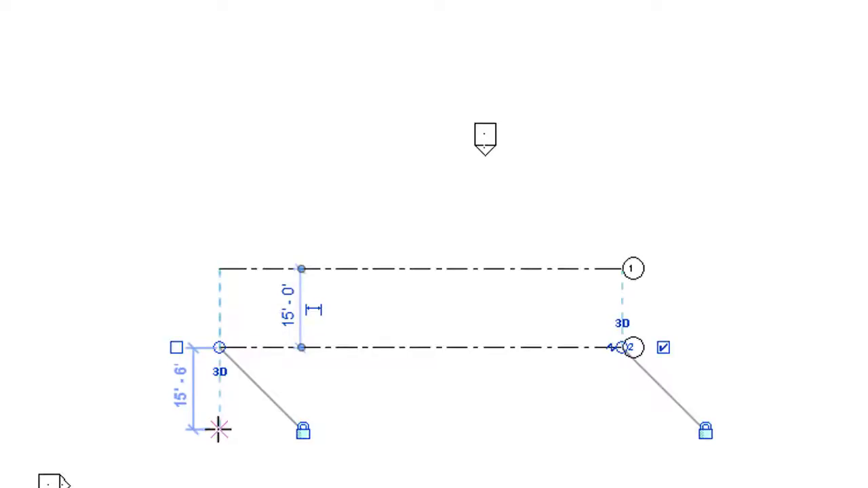
- Draw a third horizontal grid line 12'-6" below grid 2, with both ends aligned to the lines above
scroll(219, 428, up, 5)
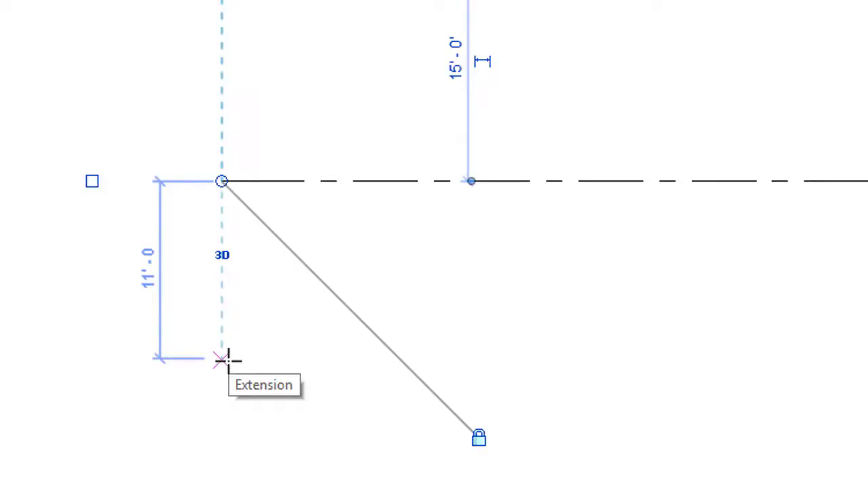
scroll(226, 360, down, 4)
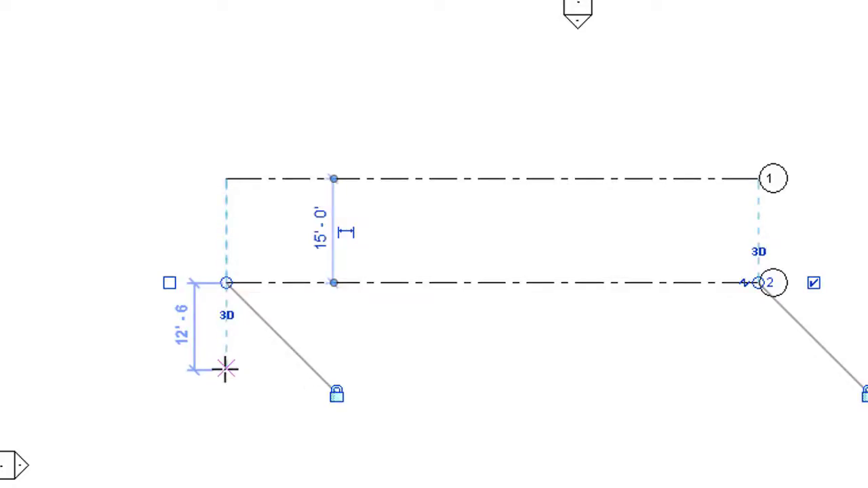
click(226, 370)
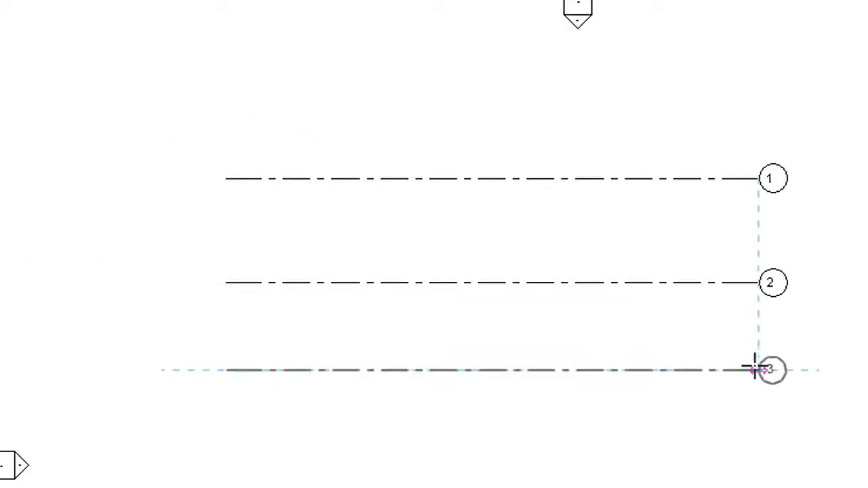
click(755, 370)
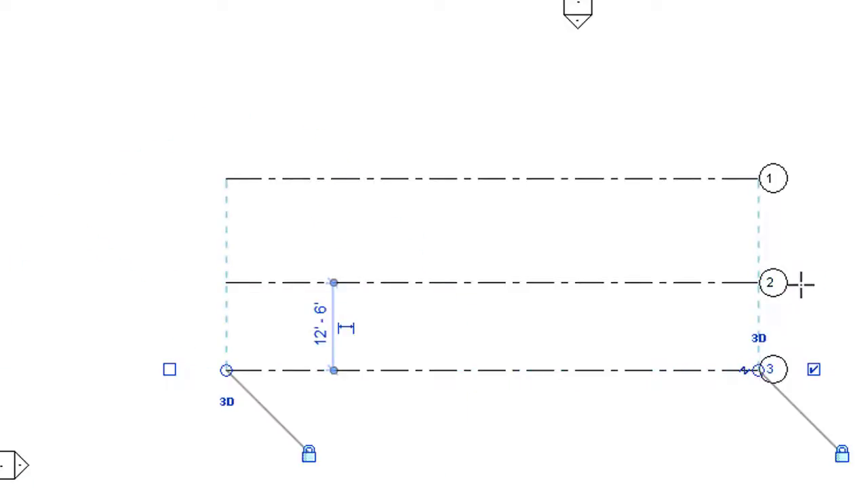
- Draw a vertical grid line crossing the three horizontal grids near their left ends, and finish the Grid command
scroll(801, 285, up, 5)
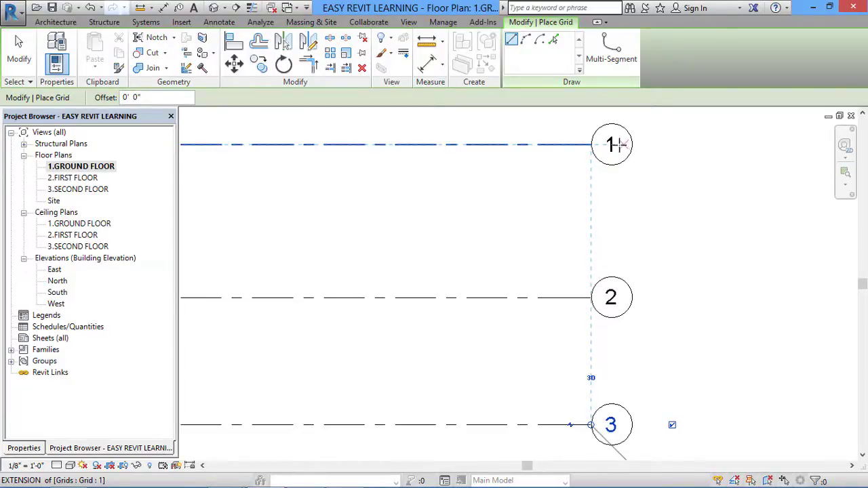
scroll(605, 179, down, 5)
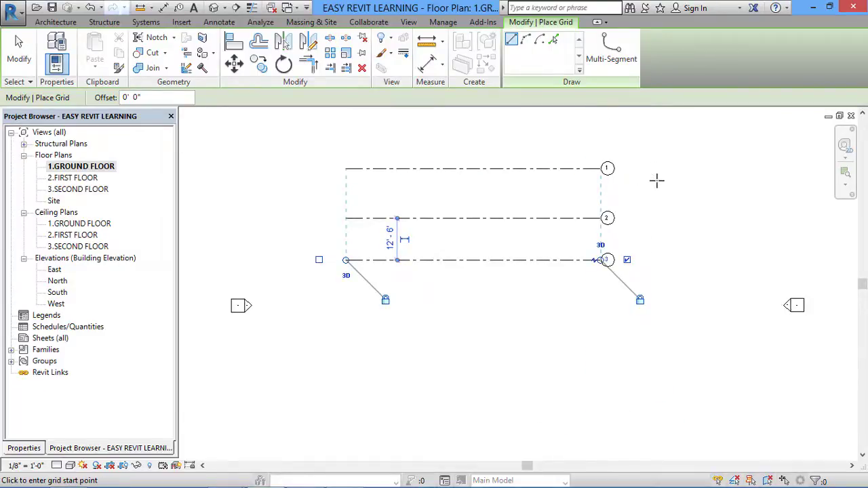
click(377, 131)
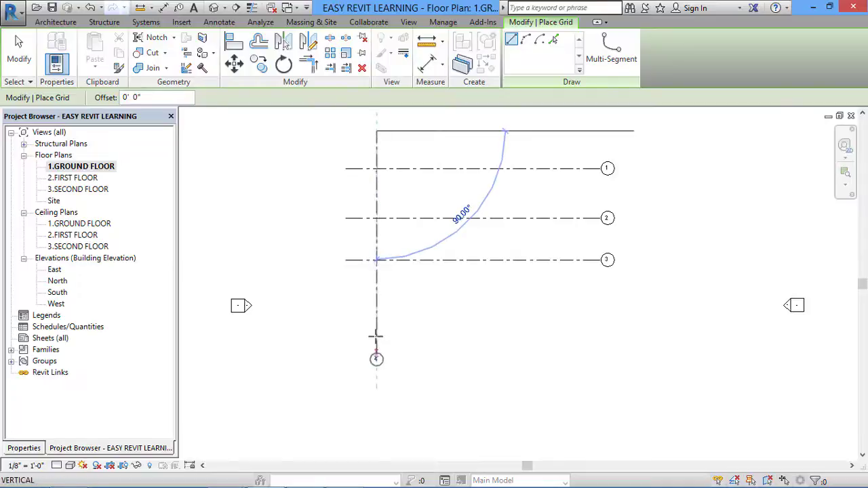
click(376, 297)
scroll(367, 308, up, 3)
scroll(367, 312, up, 1)
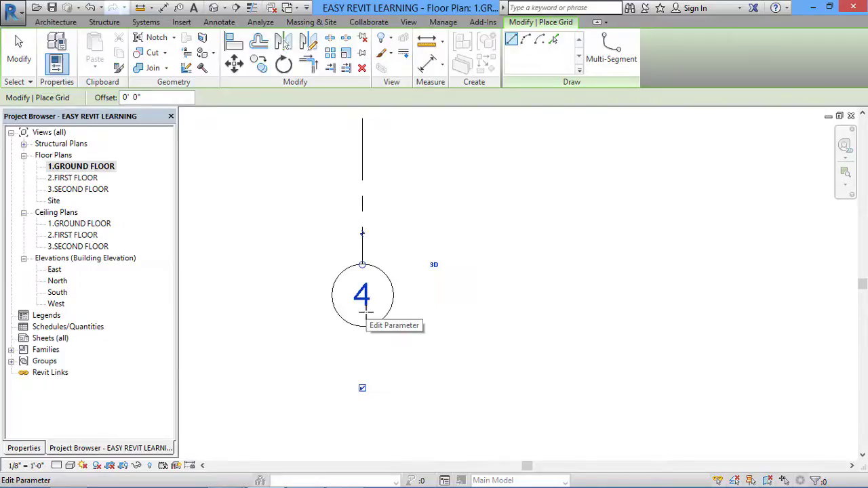
right_click(457, 222)
click(475, 230)
right_click(483, 207)
click(502, 214)
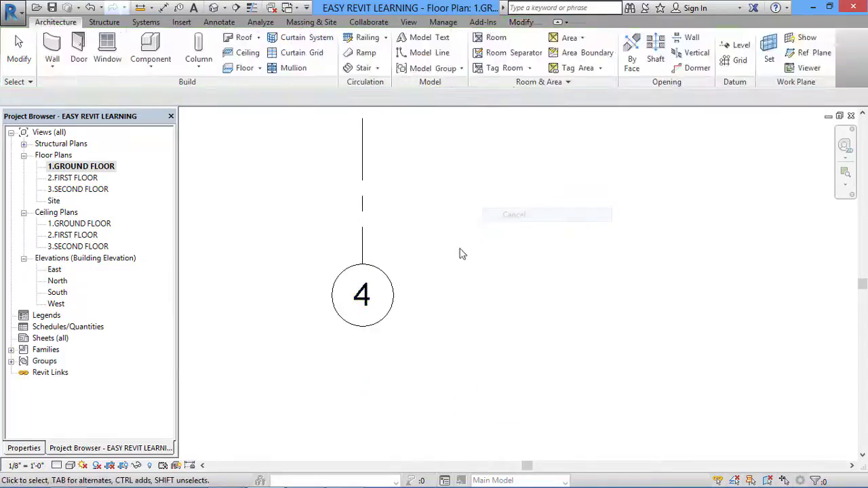
- Rename the vertical grid line as A
scroll(459, 254, down, 3)
click(420, 267)
click(418, 269)
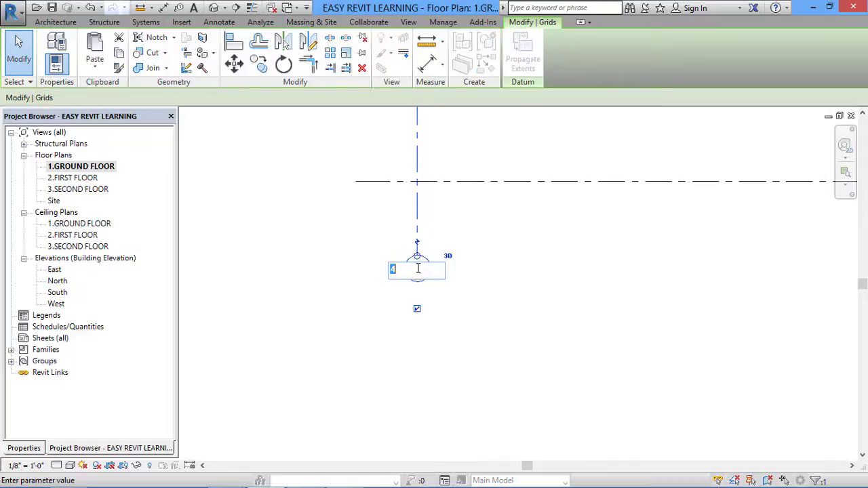
text(A)
key(Return)
scroll(490, 268, down, 2)
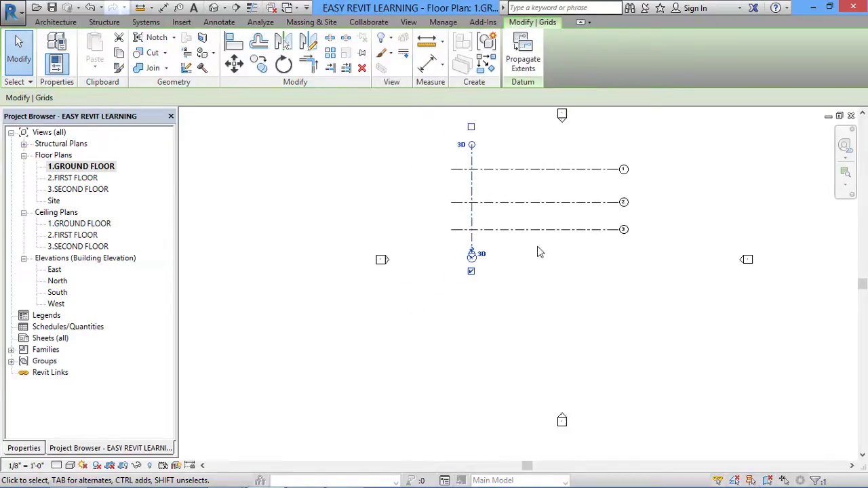
- Draw a second vertical grid line 17'-0" to the right of grid A, with both ends aligned to it
scroll(556, 217, up, 4)
scroll(605, 207, down, 1)
middle_drag(616, 209, 642, 209)
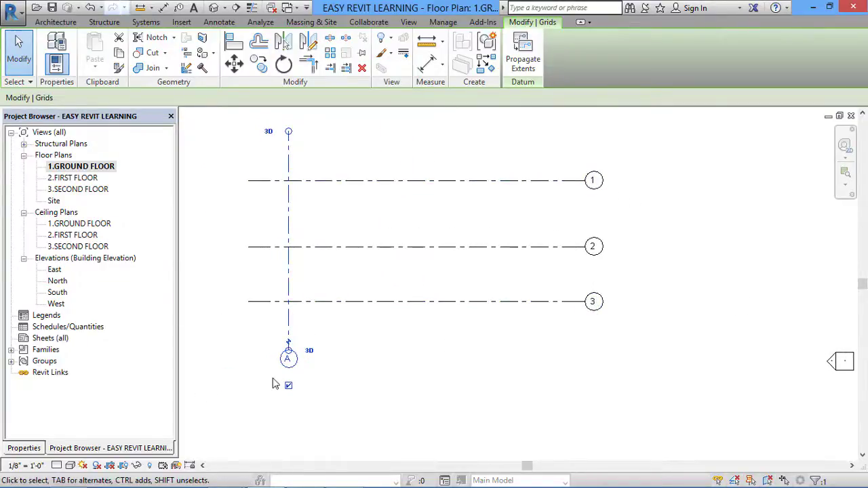
scroll(275, 384, up, 2)
scroll(320, 361, down, 3)
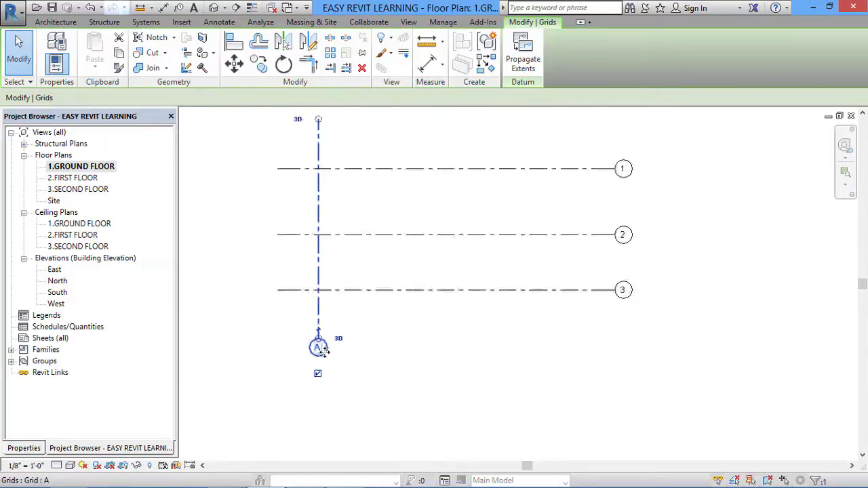
middle_drag(389, 362, 364, 374)
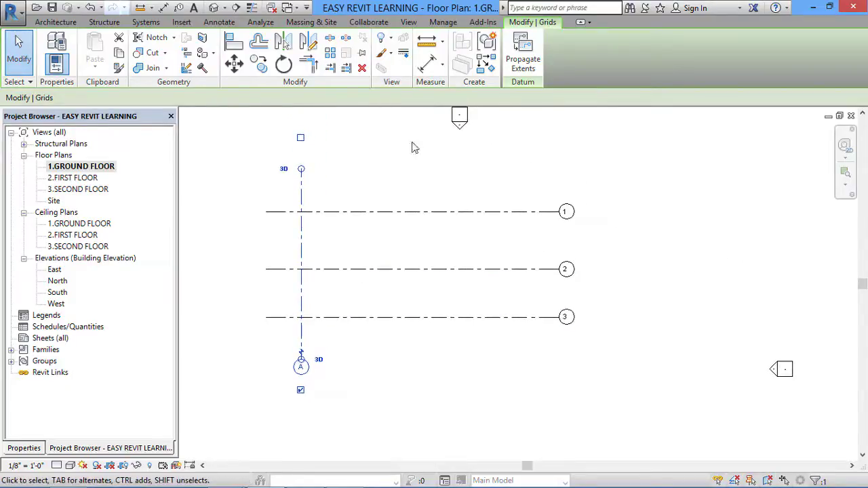
click(520, 136)
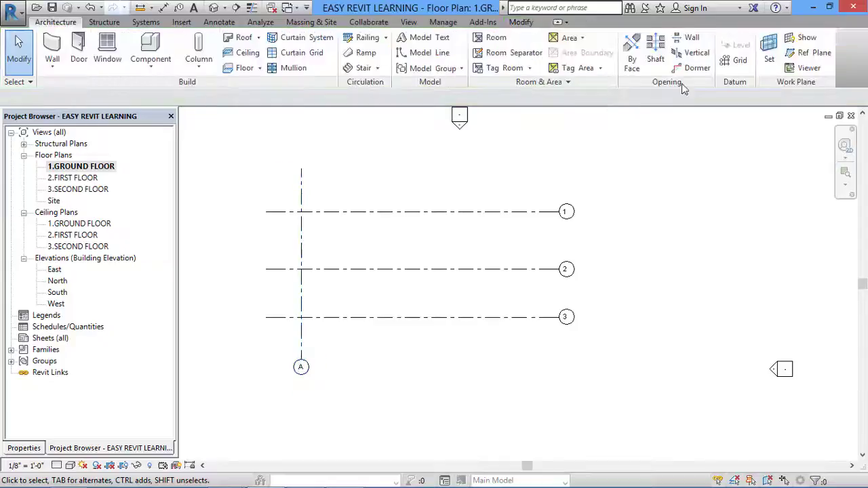
click(736, 62)
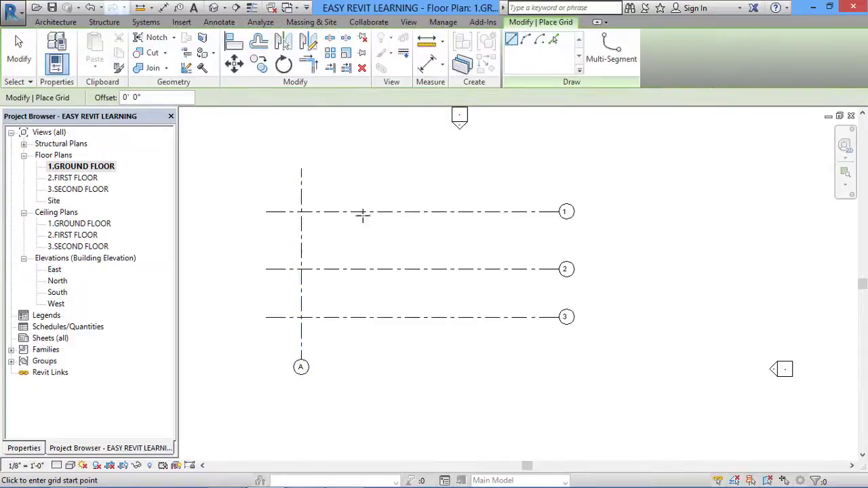
click(367, 169)
click(372, 359)
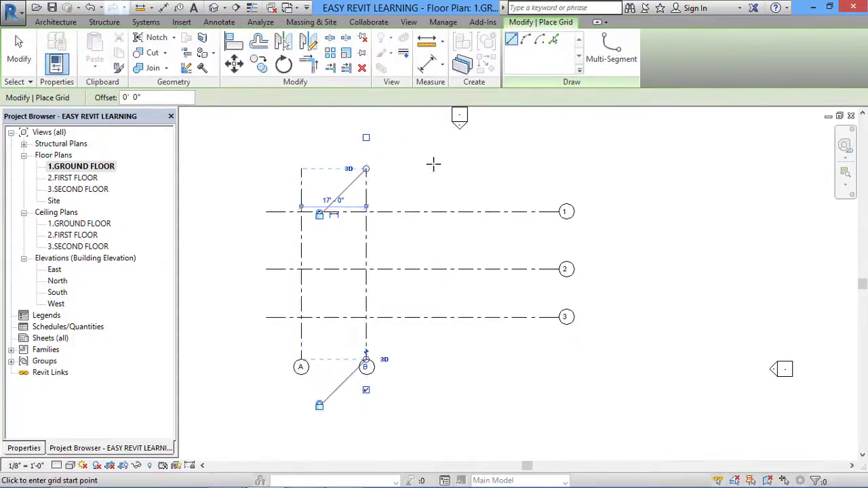
- Draw two more evenly spaced vertical grid lines to the right of grid B, with both ends aligned to the existing ones
click(442, 169)
click(441, 359)
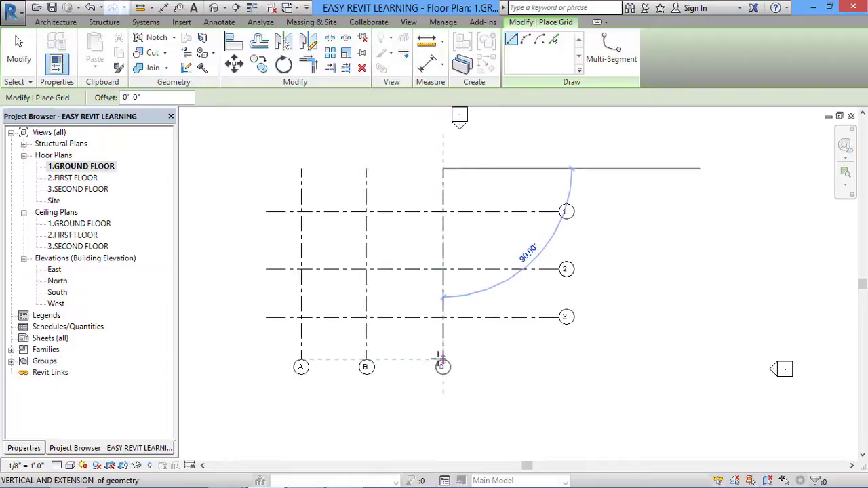
click(520, 168)
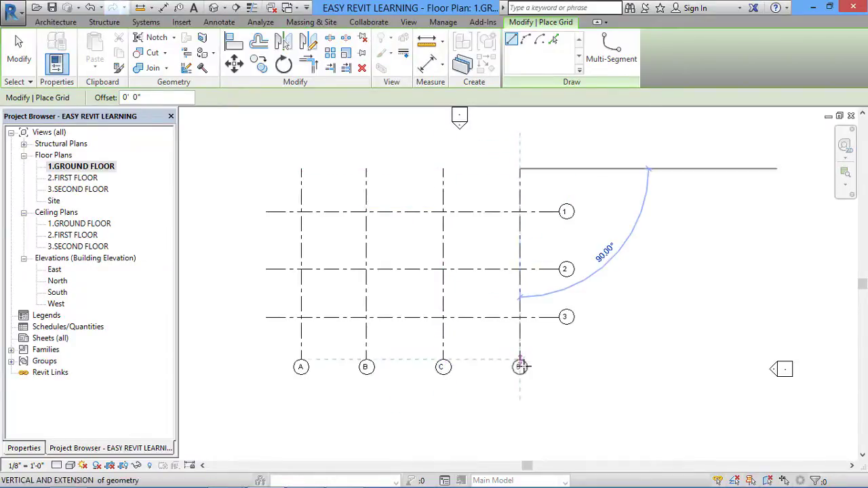
click(520, 360)
right_click(681, 218)
click(688, 224)
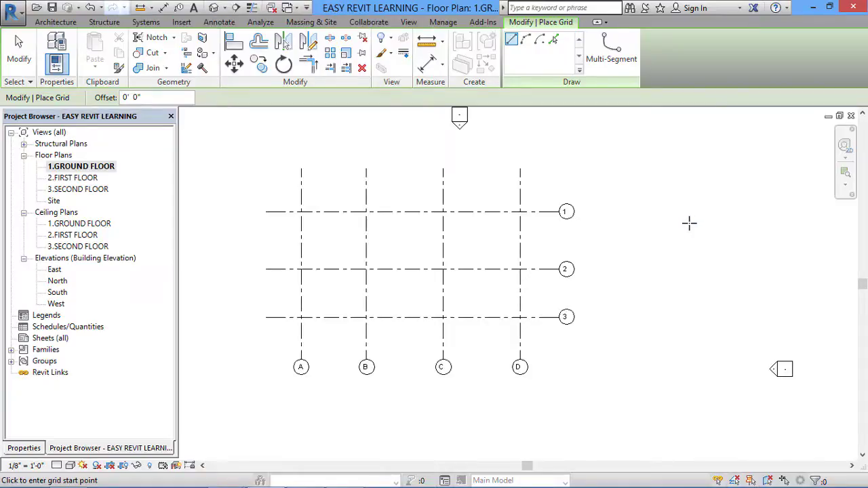
scroll(690, 223, down, 3)
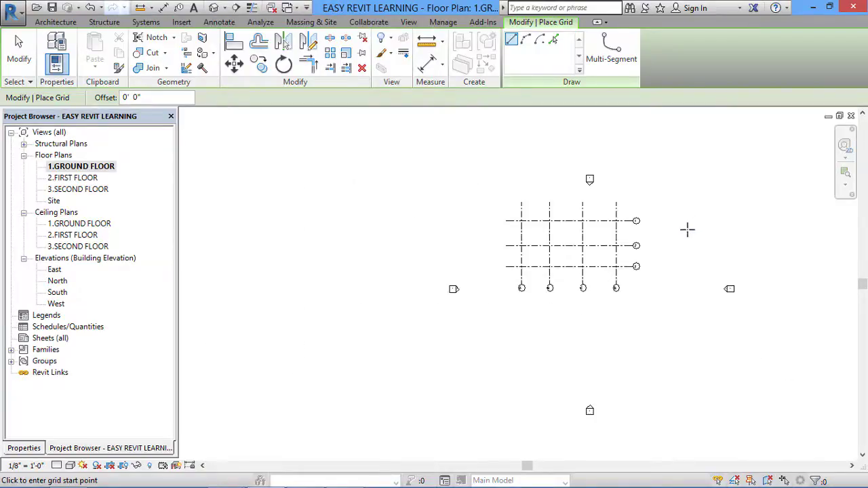
scroll(688, 229, up, 2)
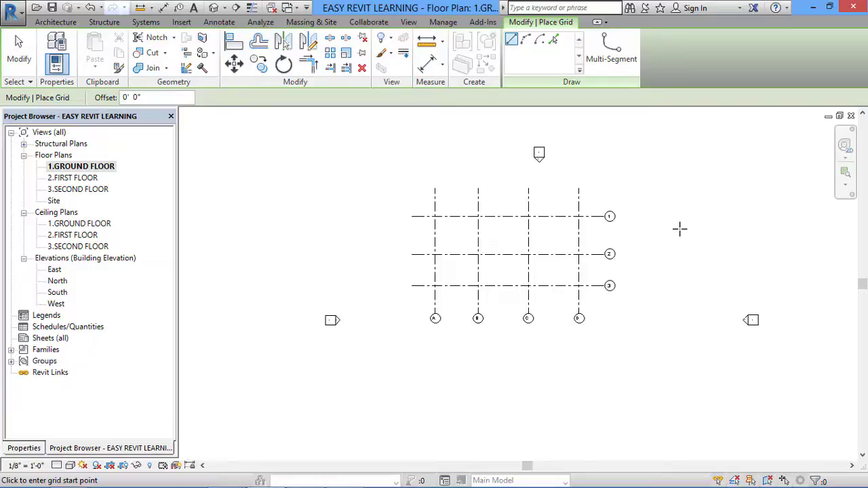
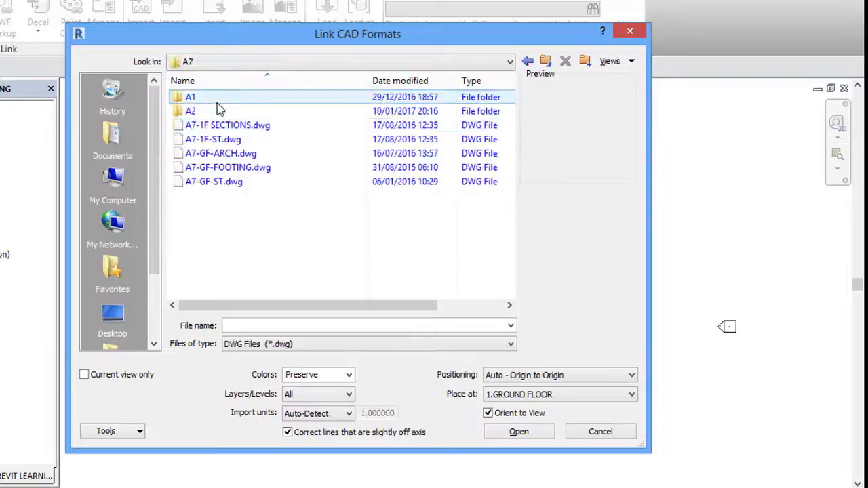
- Pick A7-GF-FOOTING.dwg for linking but cancel, and reload the existing CAD link of that file in Manage Links
click(258, 168)
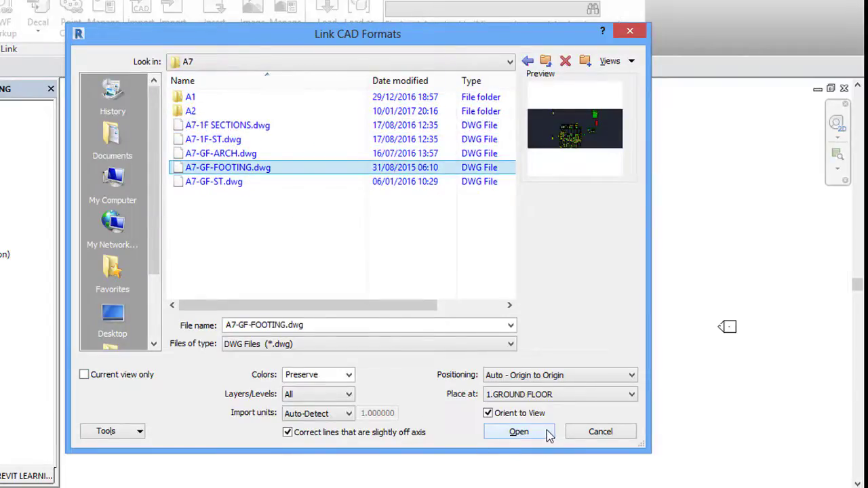
click(581, 432)
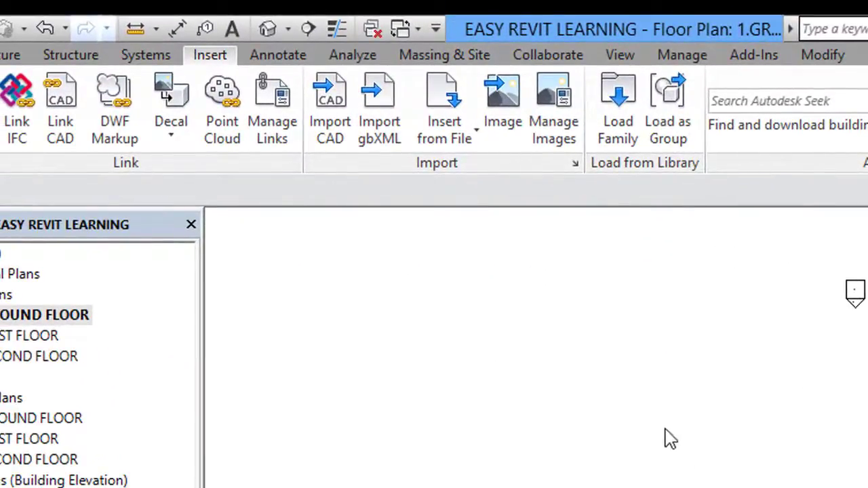
click(288, 134)
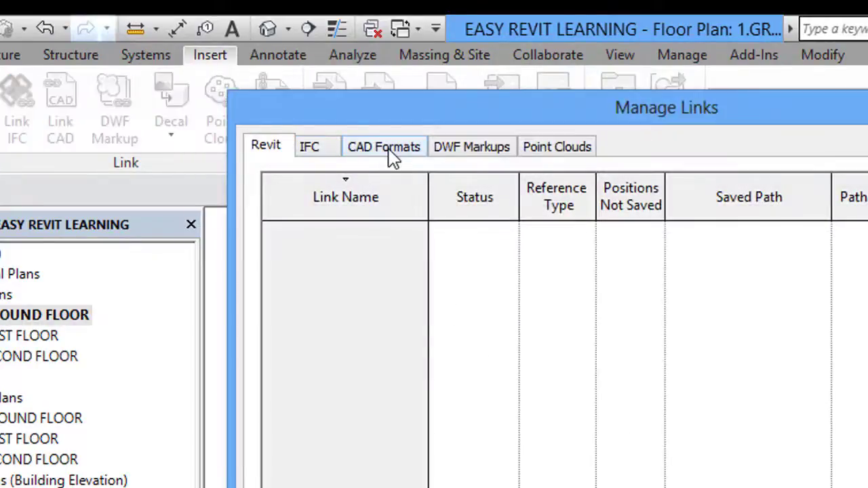
click(390, 155)
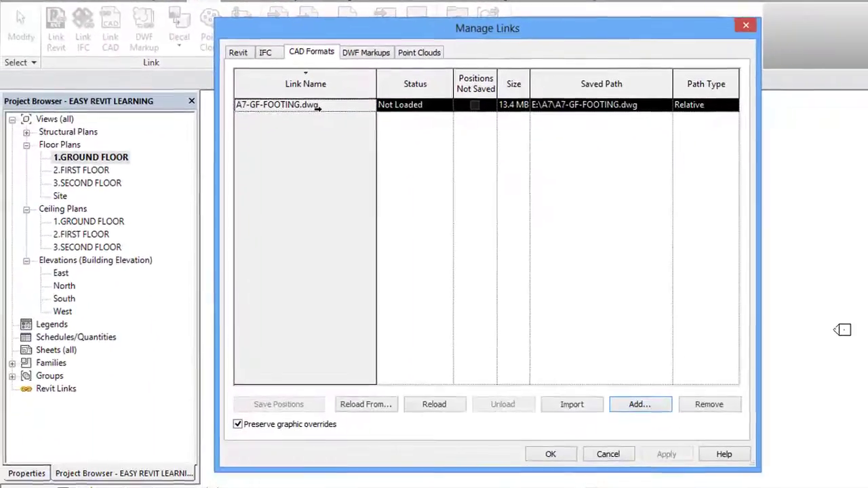
click(390, 231)
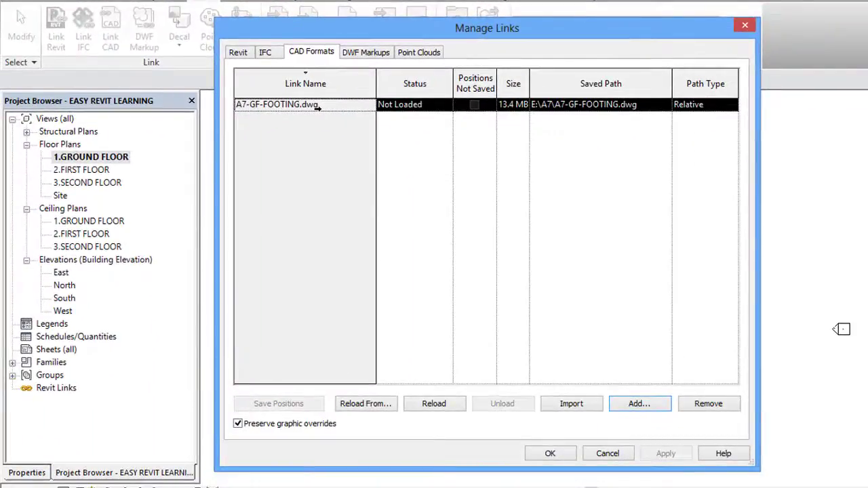
click(448, 401)
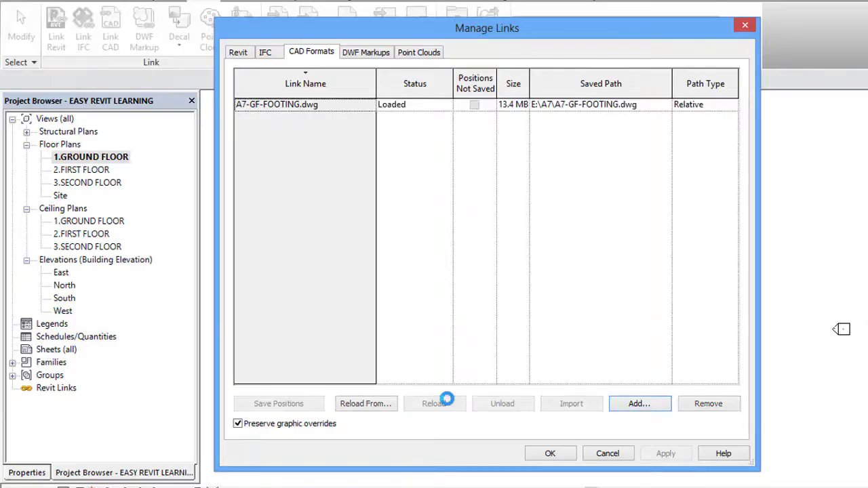
click(546, 455)
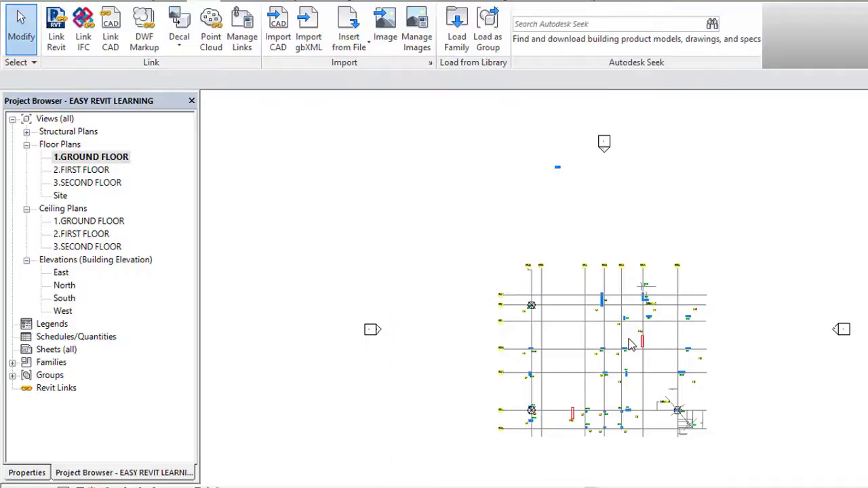
- Examine the axis lines and column layout of the linked footing drawing in the ground floor plan
middle_drag(804, 297, 801, 261)
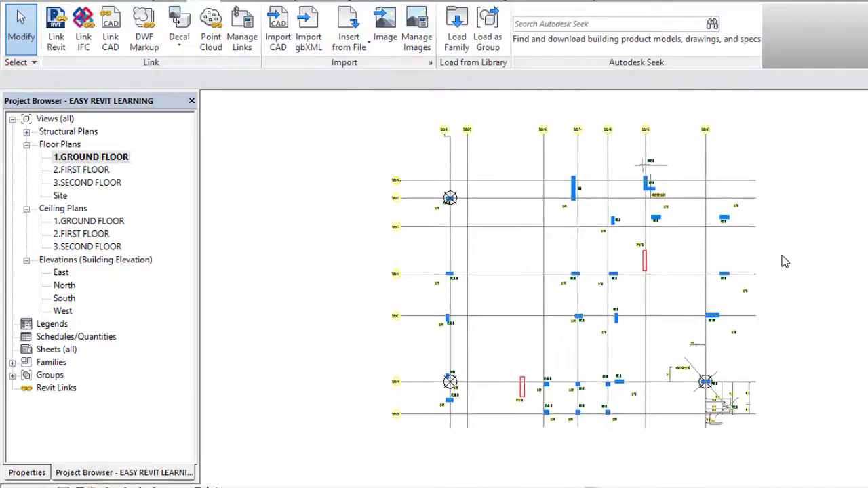
scroll(785, 262, up, 2)
scroll(785, 261, down, 3)
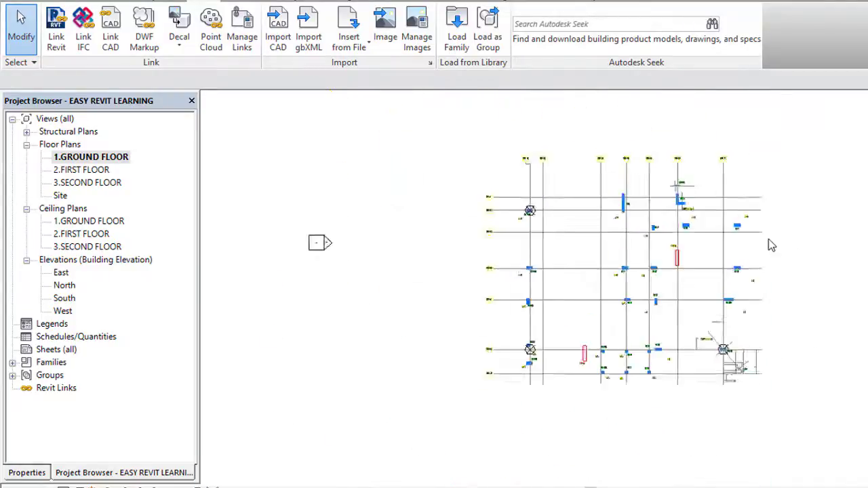
middle_drag(818, 258, 740, 292)
scroll(728, 283, up, 2)
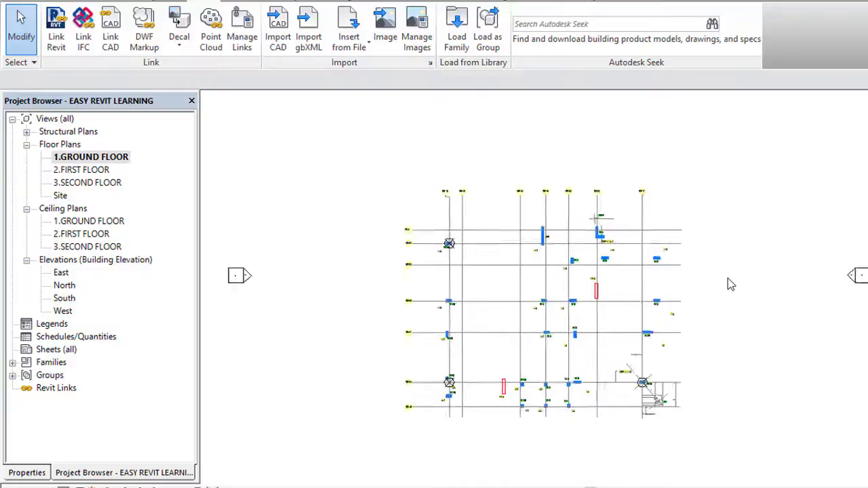
scroll(427, 188, up, 1)
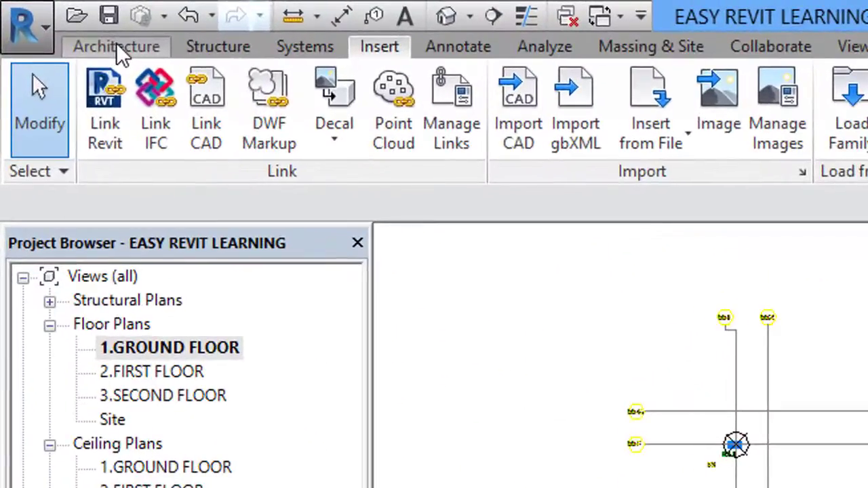
- Create a grid line from the footing drawing's AA-G axis using the Grid command's Pick Lines option, and finish the command
click(117, 46)
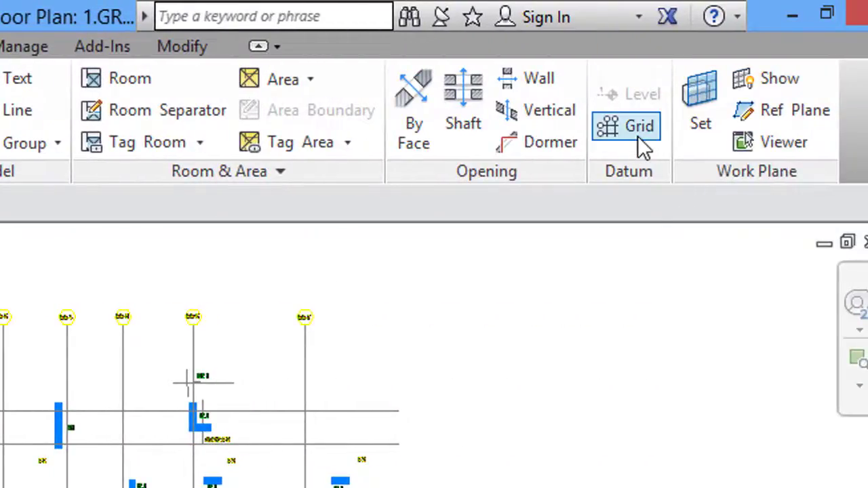
click(630, 136)
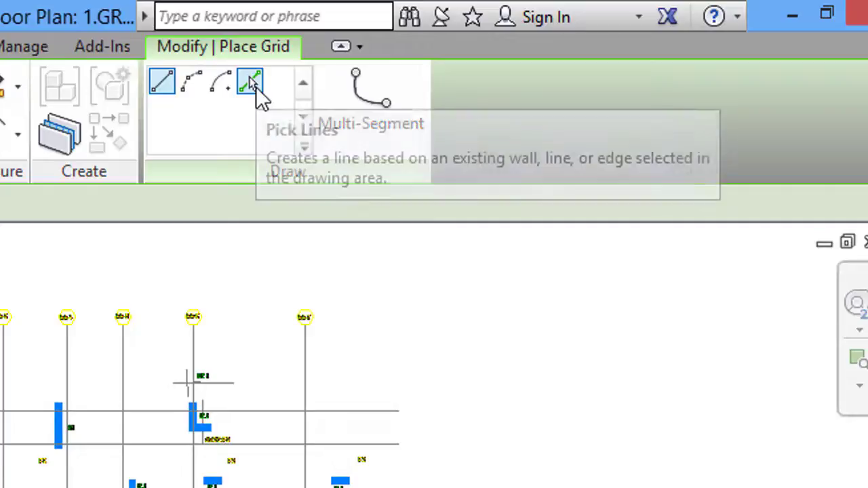
click(255, 87)
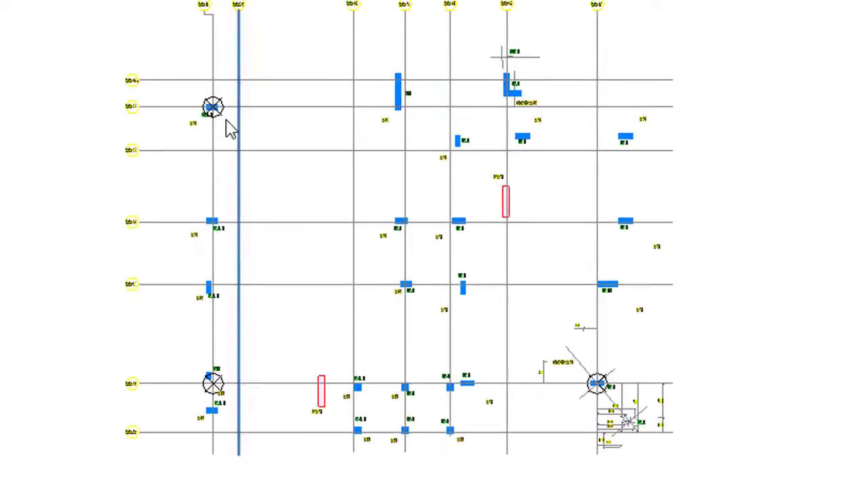
scroll(144, 67, up, 3)
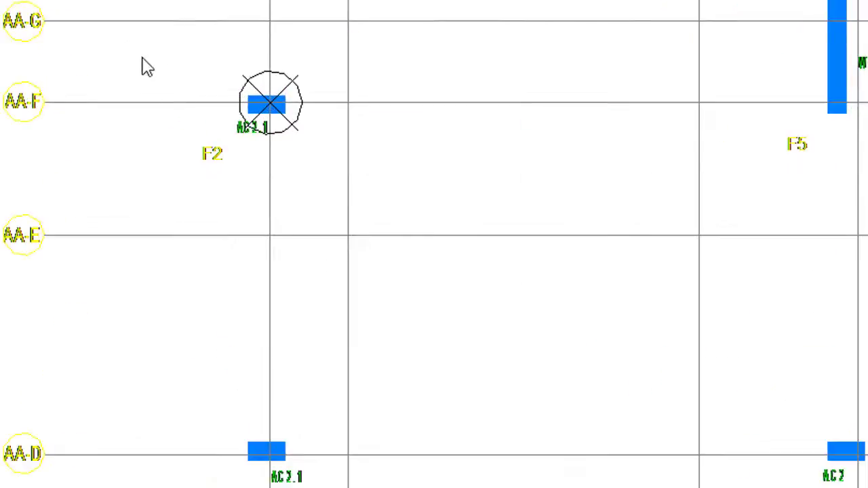
mouse_move(144, 68)
middle_down()
mouse_move(190, 124)
mouse_move(240, 153)
middle_up()
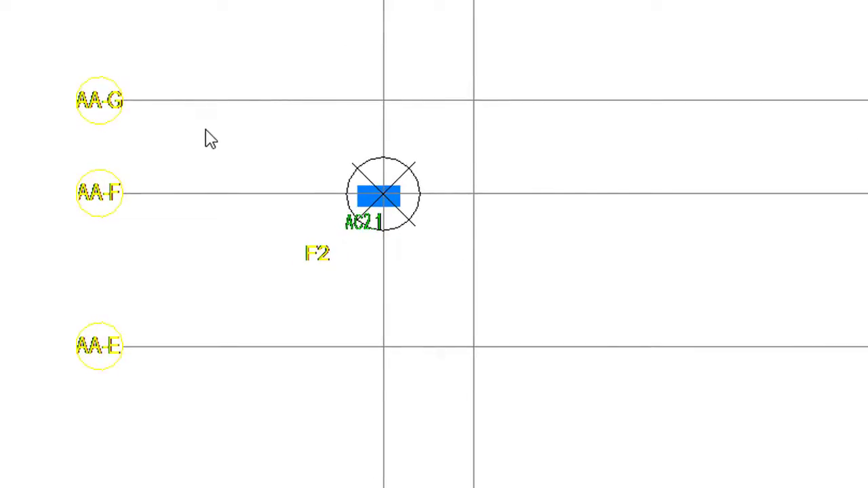
scroll(159, 109, up, 5)
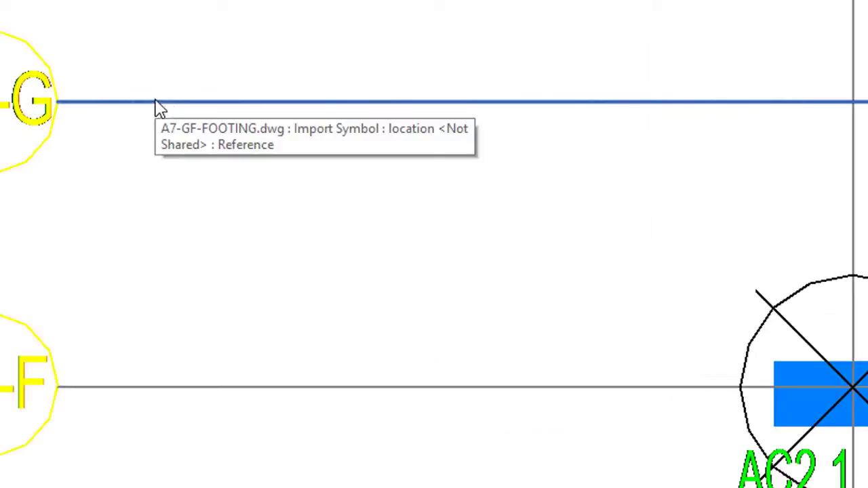
scroll(157, 107, down, 3)
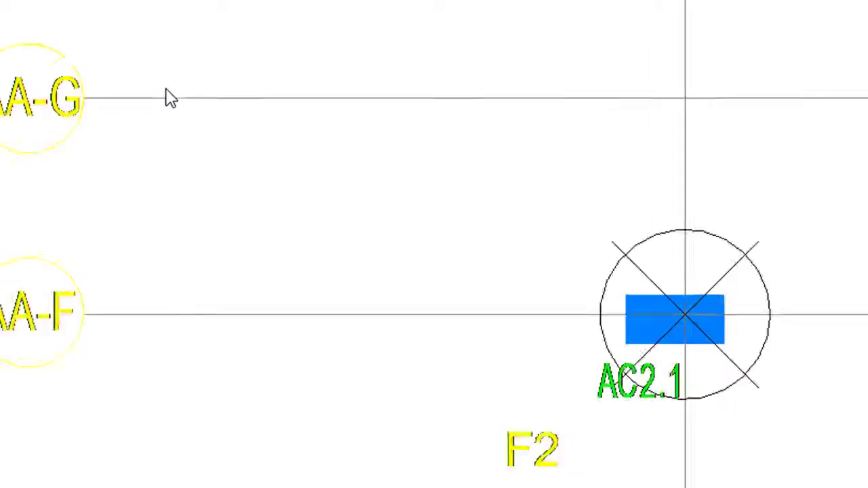
click(238, 100)
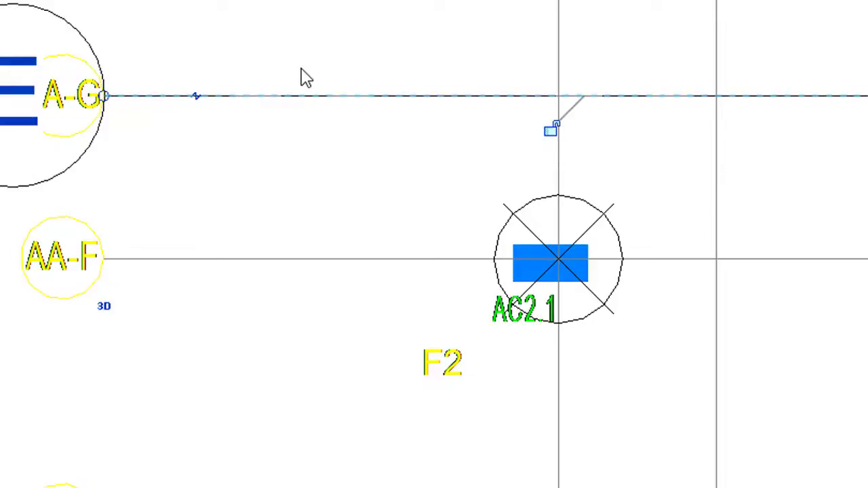
scroll(318, 77, down, 5)
mouse_move(342, 30)
middle_down()
mouse_move(124, 72)
mouse_move(171, 65)
middle_up()
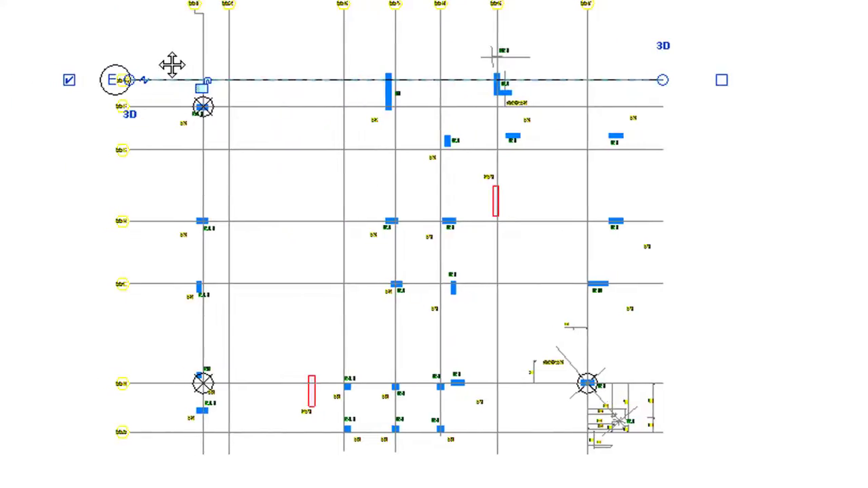
scroll(144, 73, up, 3)
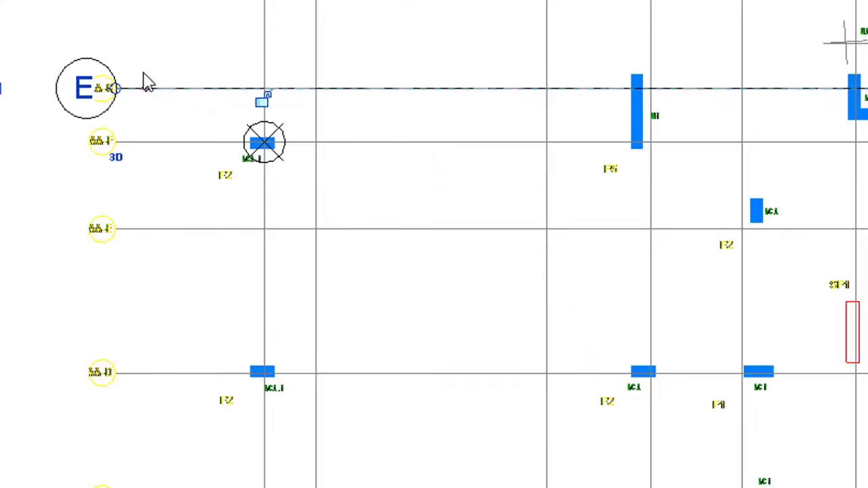
right_click(163, 17)
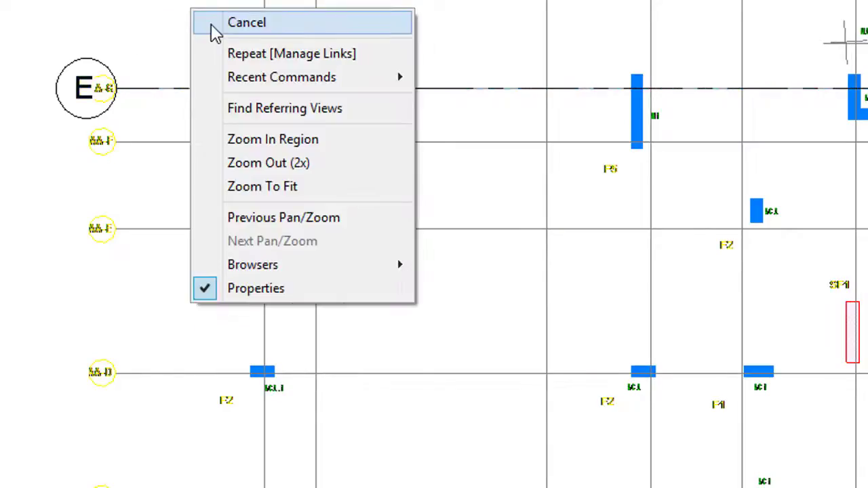
click(211, 23)
- Rename the new grid line on the AA-G axis as A
scroll(114, 129, up, 5)
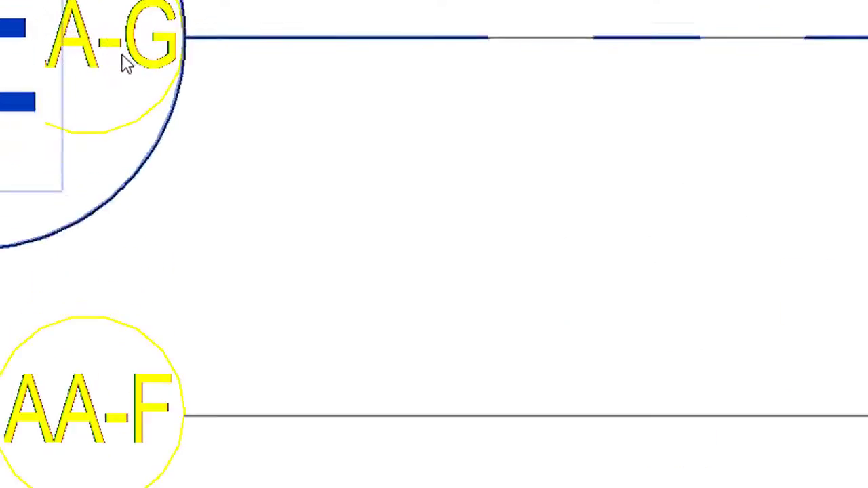
scroll(117, 68, down, 2)
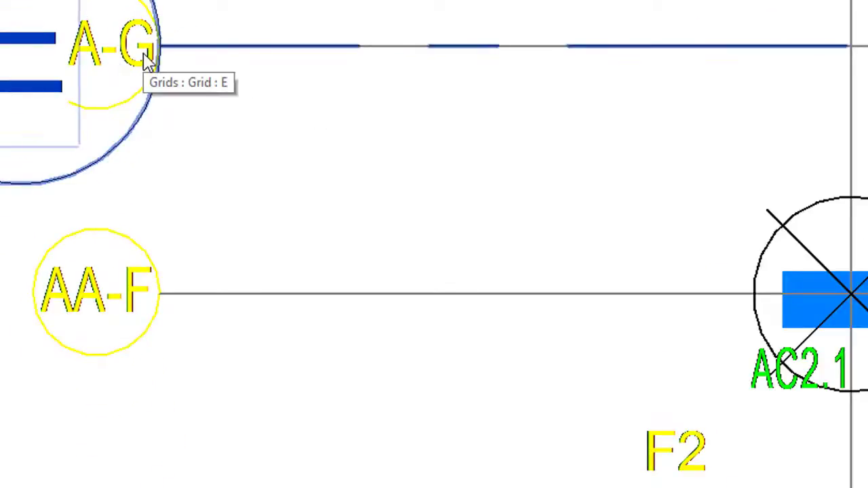
scroll(144, 57, down, 3)
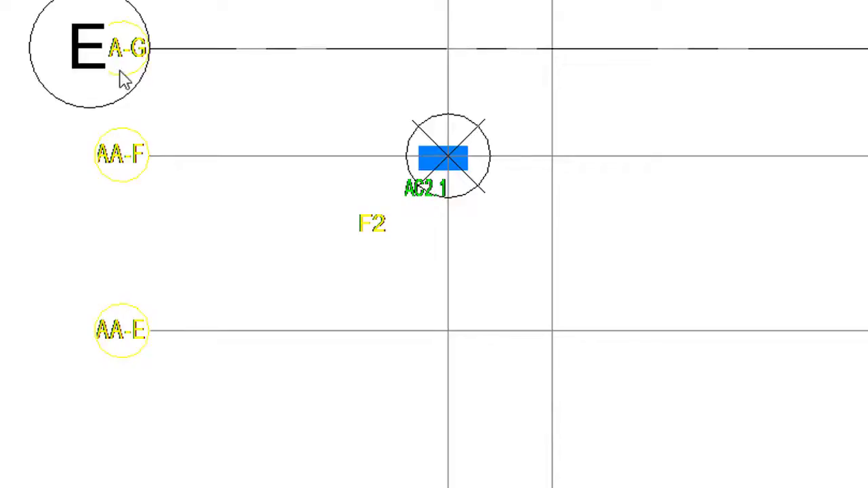
click(93, 59)
click(90, 48)
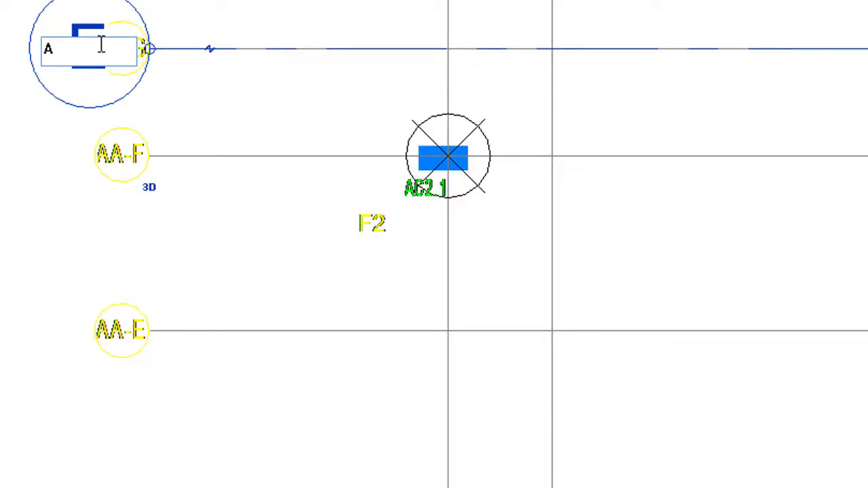
click(250, 3)
- Create grid lines from the footing drawing's six remaining horizontal axes, working down from AA-F to the lowest axis
scroll(255, 9, down, 5)
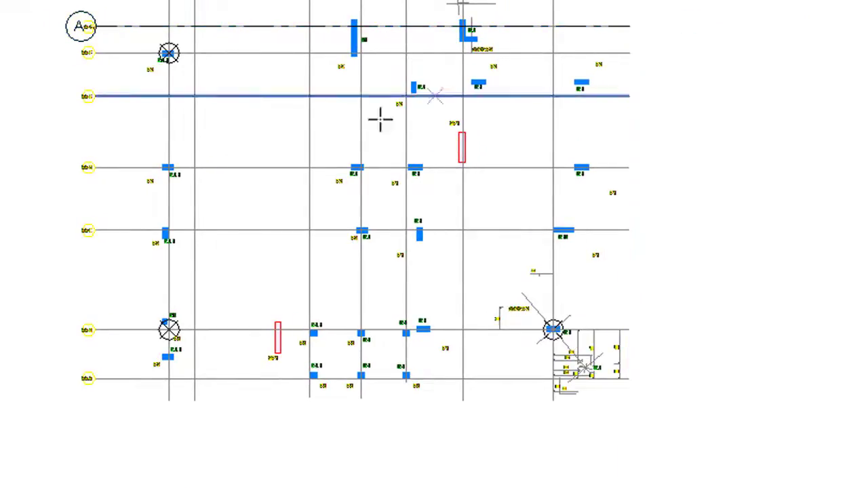
scroll(138, 91, up, 1)
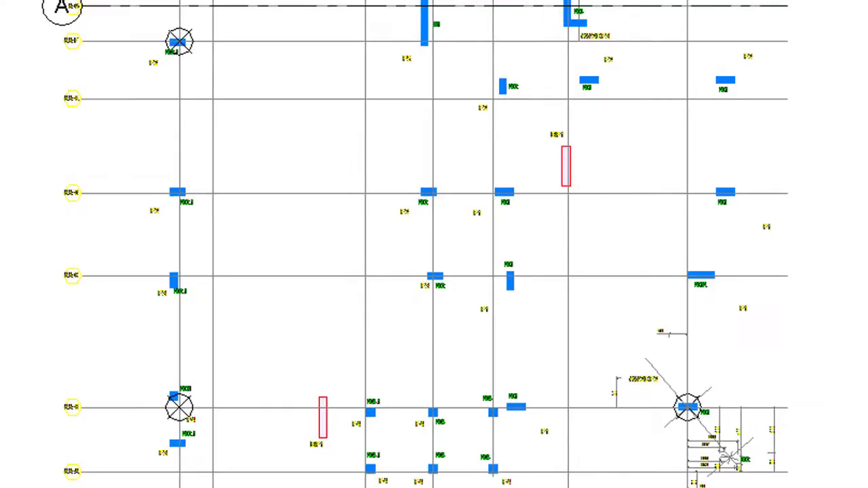
click(141, 42)
click(121, 99)
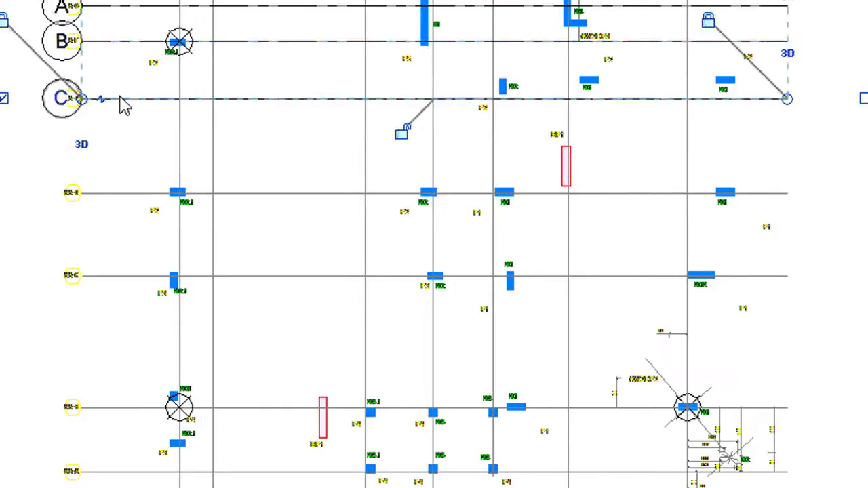
click(121, 195)
click(130, 276)
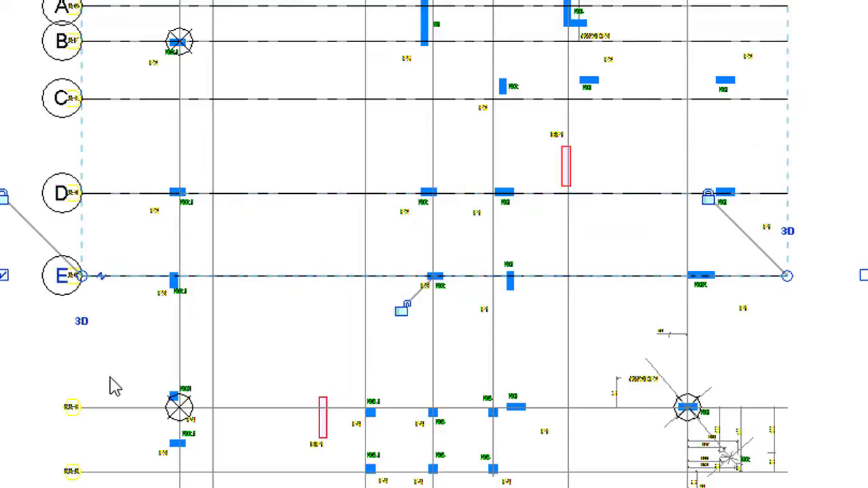
click(114, 412)
scroll(235, 351, down, 3)
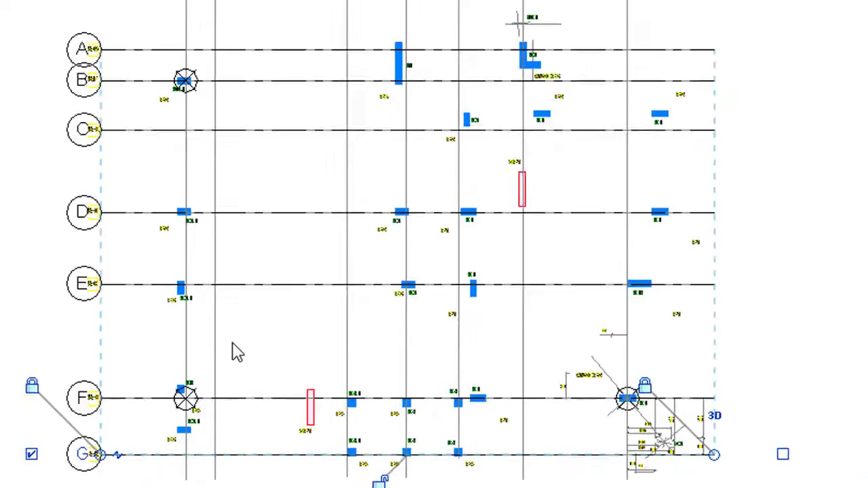
- Create a grid line from the footing drawing's first vertical axis and rename it as 1
middle_drag(241, 350, 240, 355)
scroll(231, 329, up, 3)
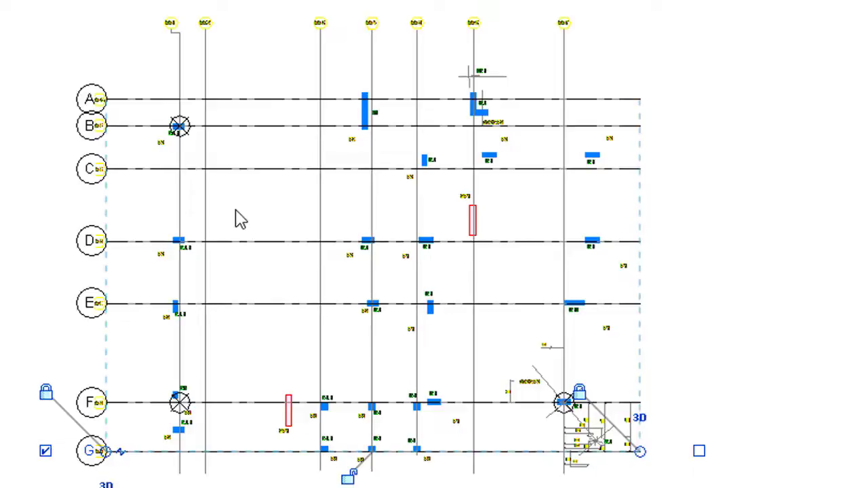
click(202, 54)
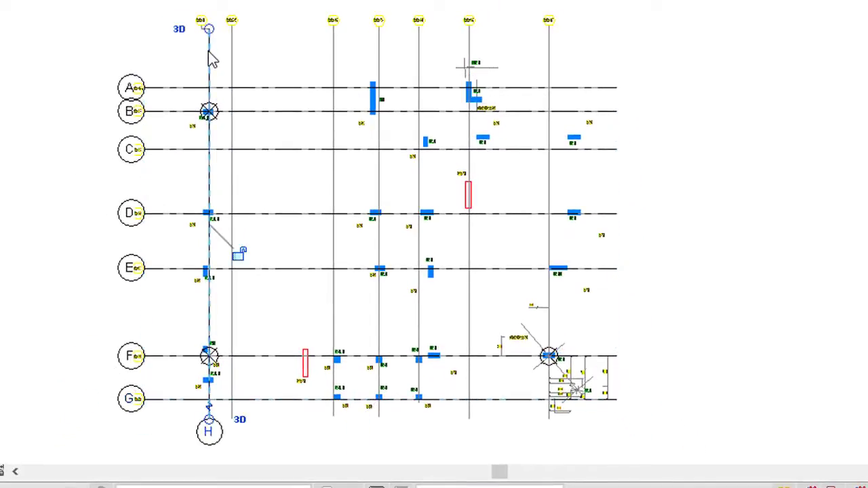
middle_drag(262, 459, 252, 359)
scroll(205, 339, up, 1)
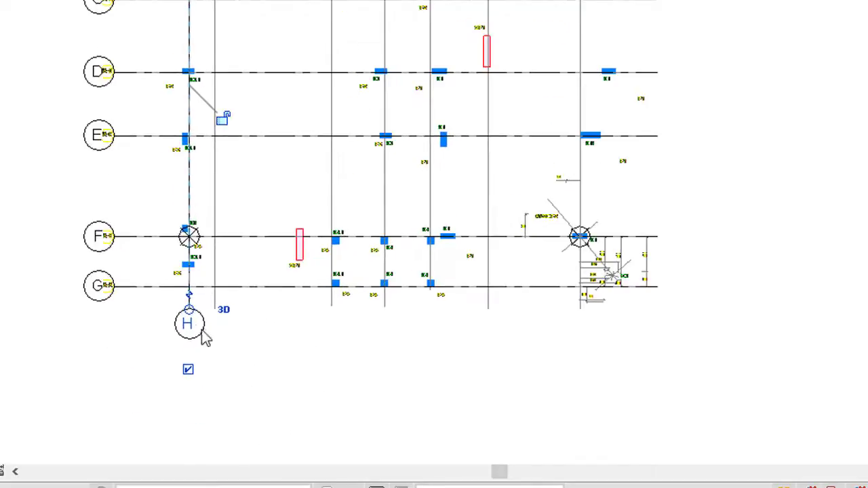
click(190, 325)
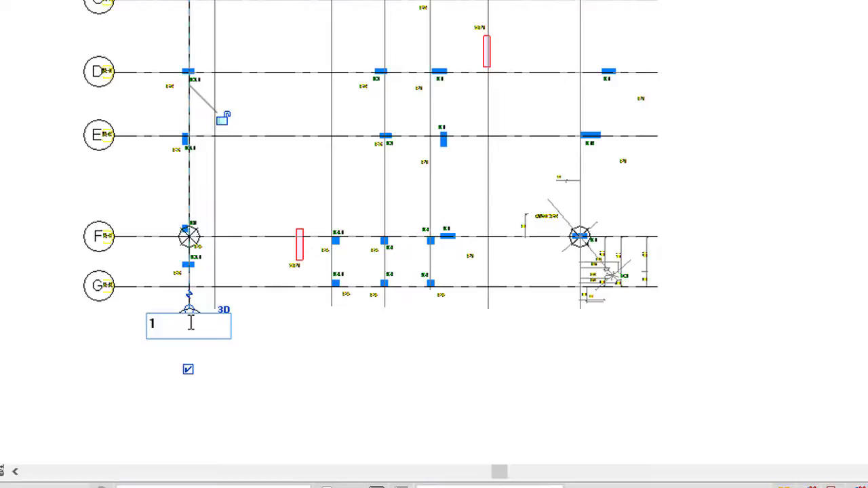
key(Return)
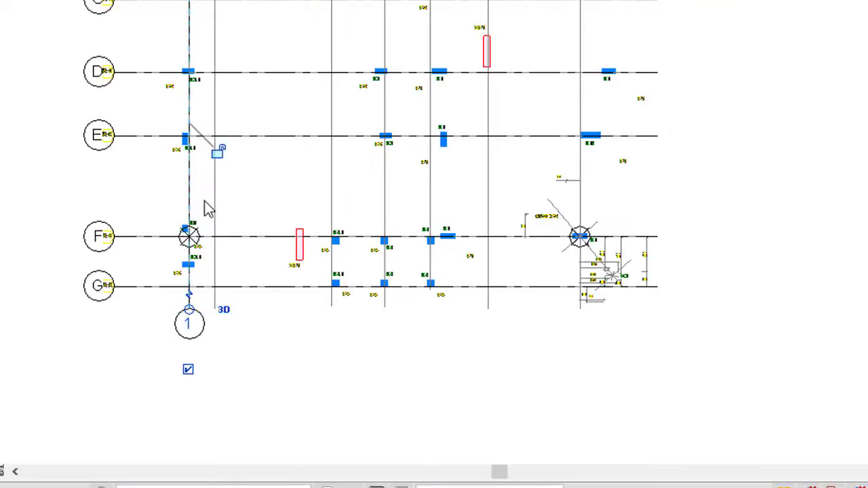
- Create grid lines from the six remaining vertical axes of the footing drawing in order, and finish the Grid command
click(216, 205)
click(339, 183)
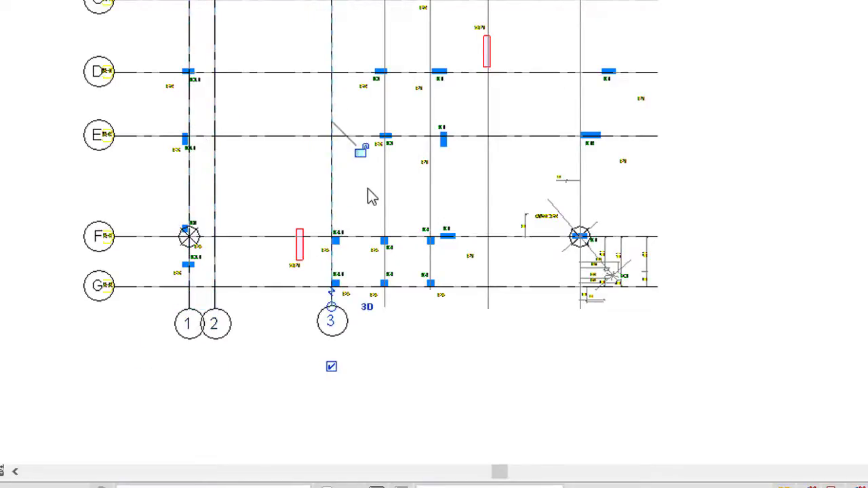
click(387, 199)
click(432, 204)
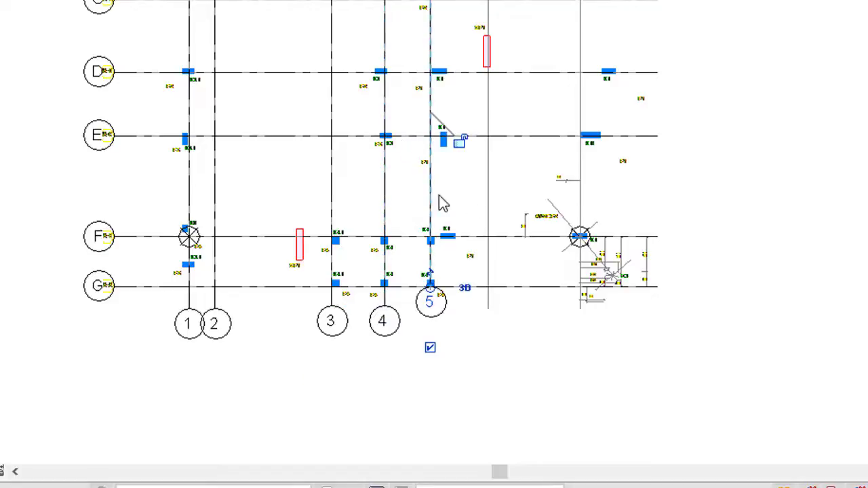
click(489, 202)
click(579, 163)
scroll(610, 213, down, 1)
scroll(679, 206, down, 4)
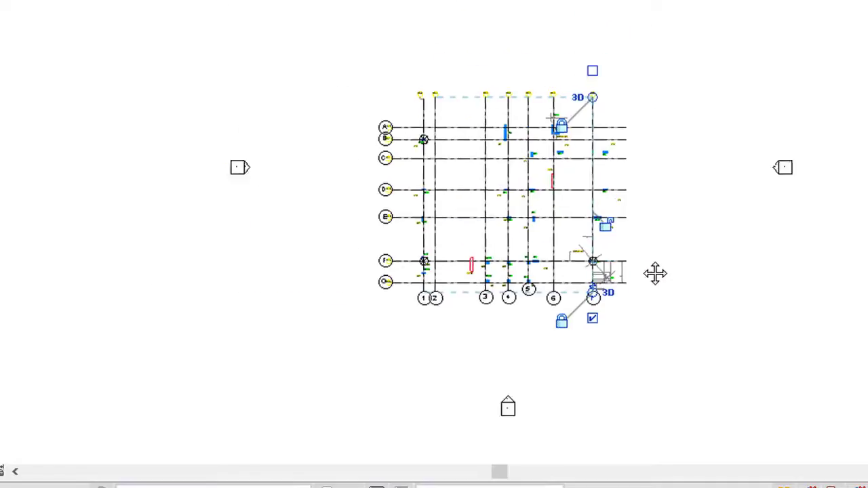
scroll(620, 234, up, 2)
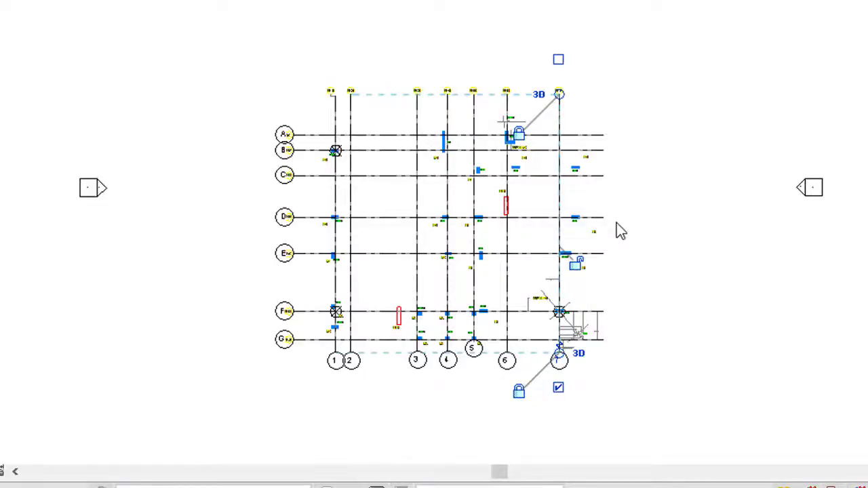
scroll(648, 219, down, 2)
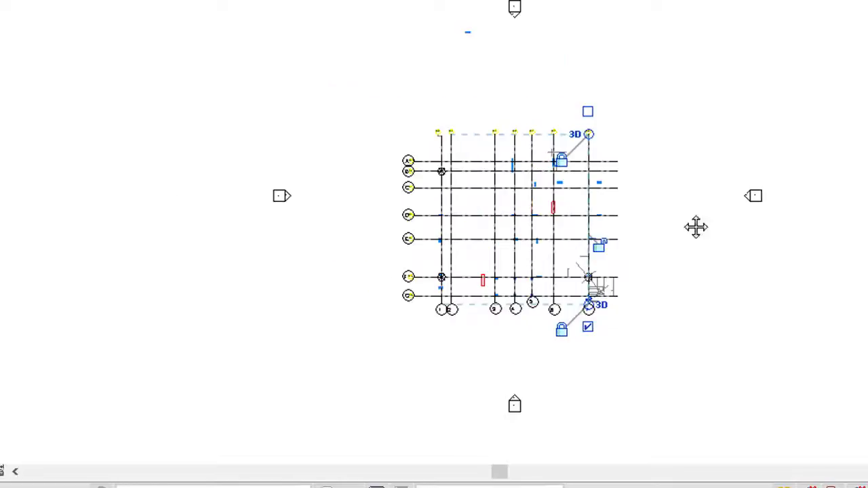
middle_drag(694, 226, 571, 210)
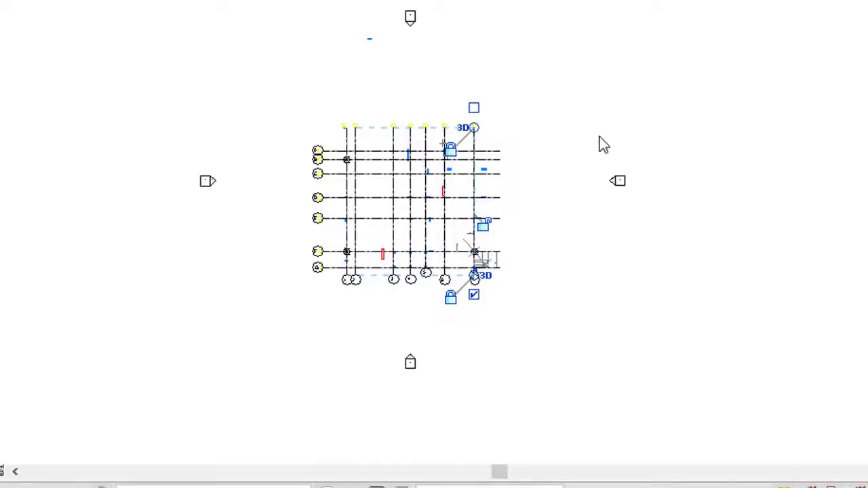
right_click(588, 60)
click(620, 64)
right_click(616, 43)
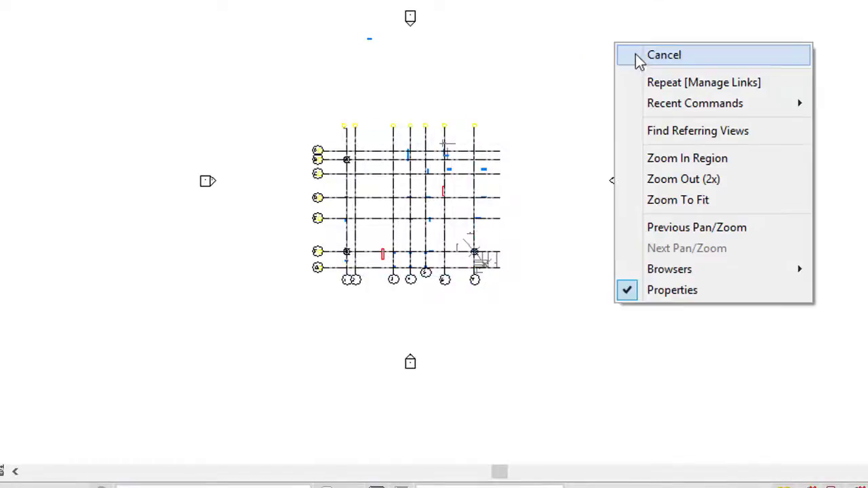
click(638, 57)
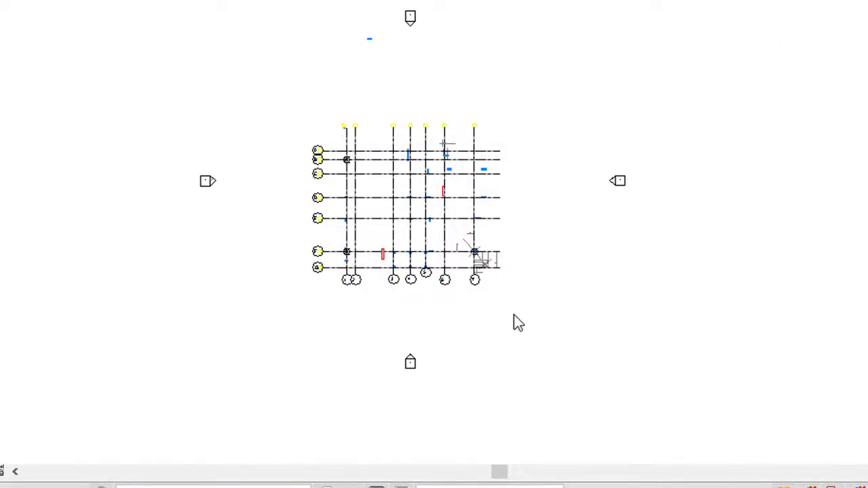
- Window-select the whole layout, filter the selection to Grids only, and move the grids to the right, clear of the linked footing drawing
drag(513, 323, 306, 97)
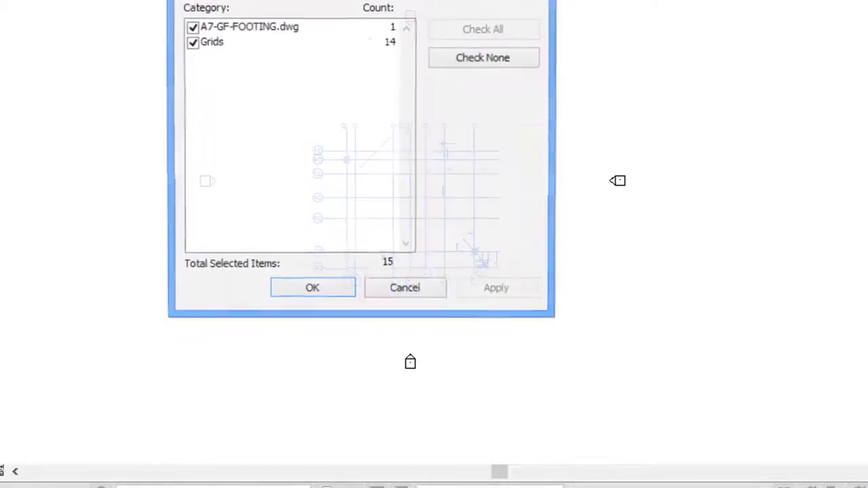
click(473, 61)
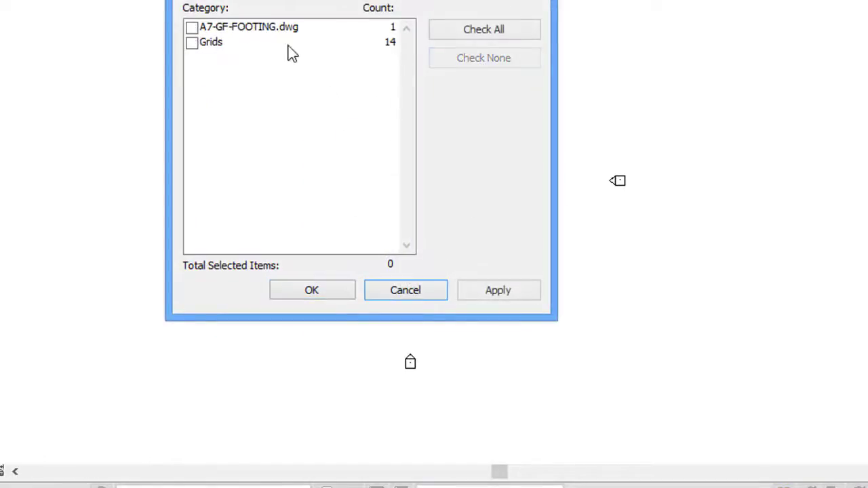
click(193, 43)
click(325, 290)
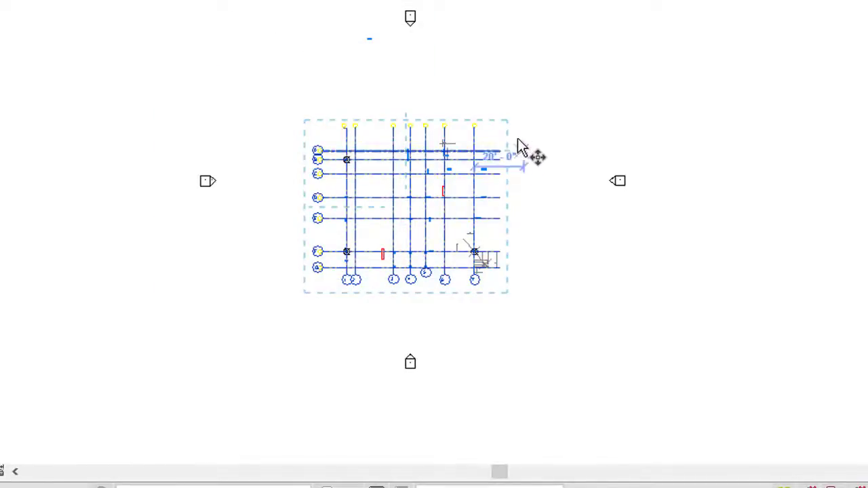
drag(507, 126, 746, 119)
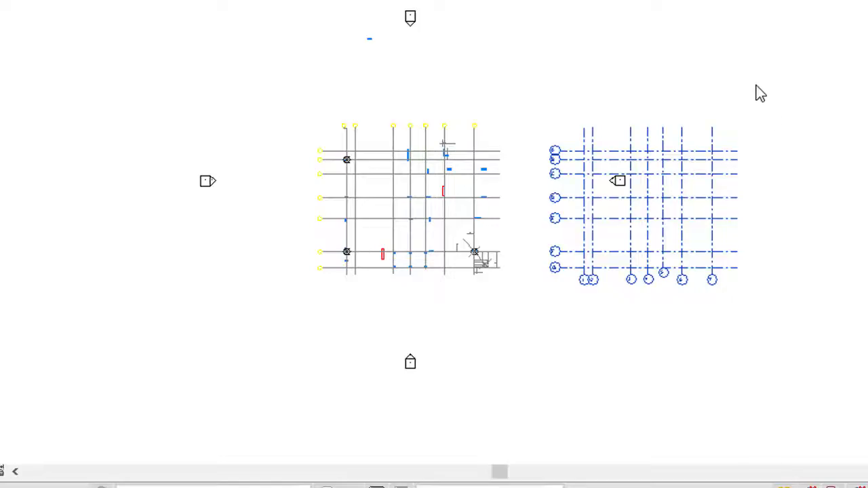
- Examine the moved column grid side by side with the linked footing drawing
scroll(730, 122, up, 2)
scroll(724, 120, up, 1)
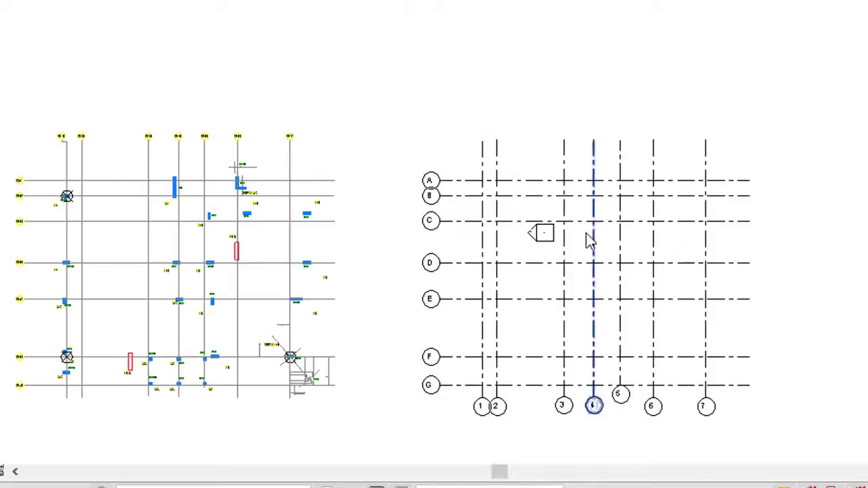
click(544, 236)
click(519, 130)
scroll(528, 125, down, 3)
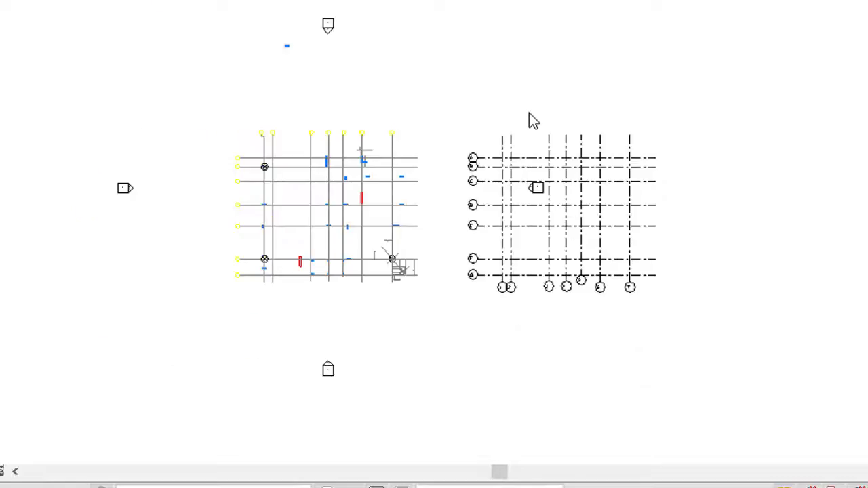
middle_drag(531, 118, 520, 82)
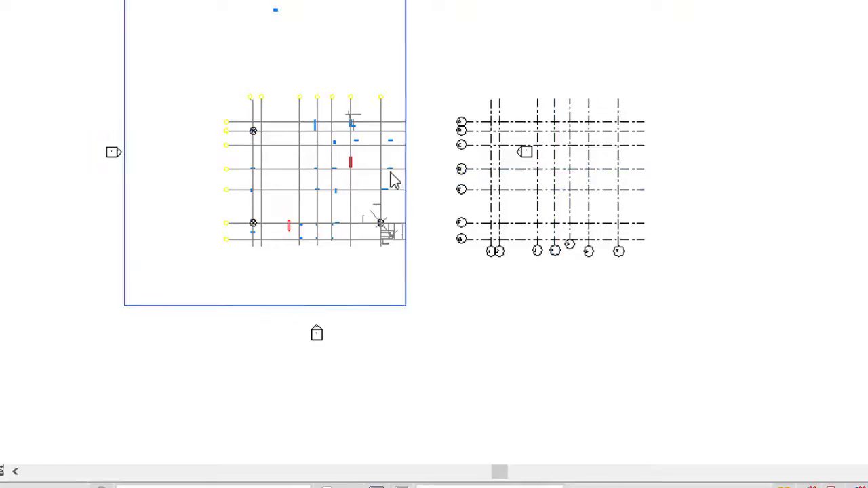
scroll(391, 175, up, 2)
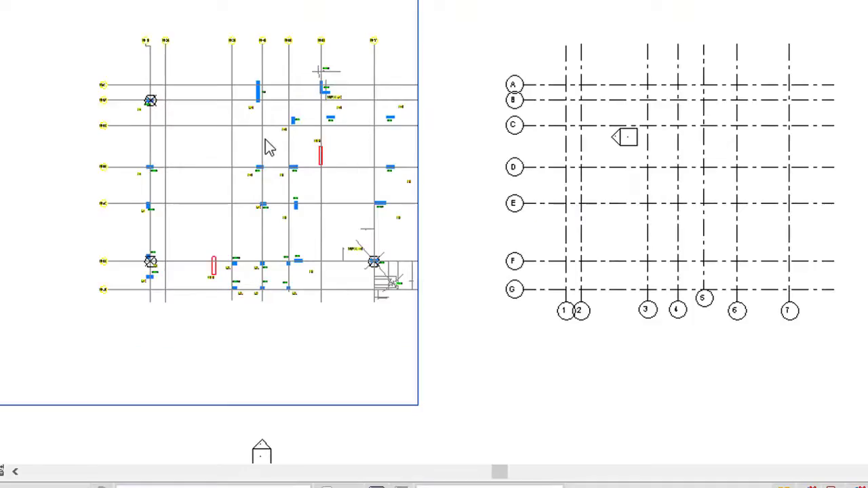